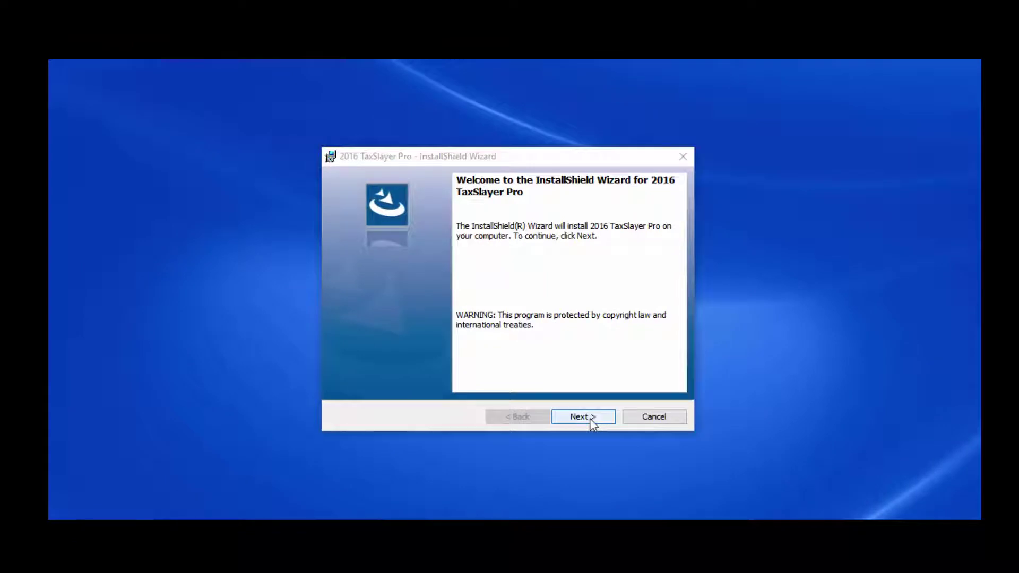
- Accept the license and install 2016 TaxSlayer Pro to drive C:\
click(590, 418)
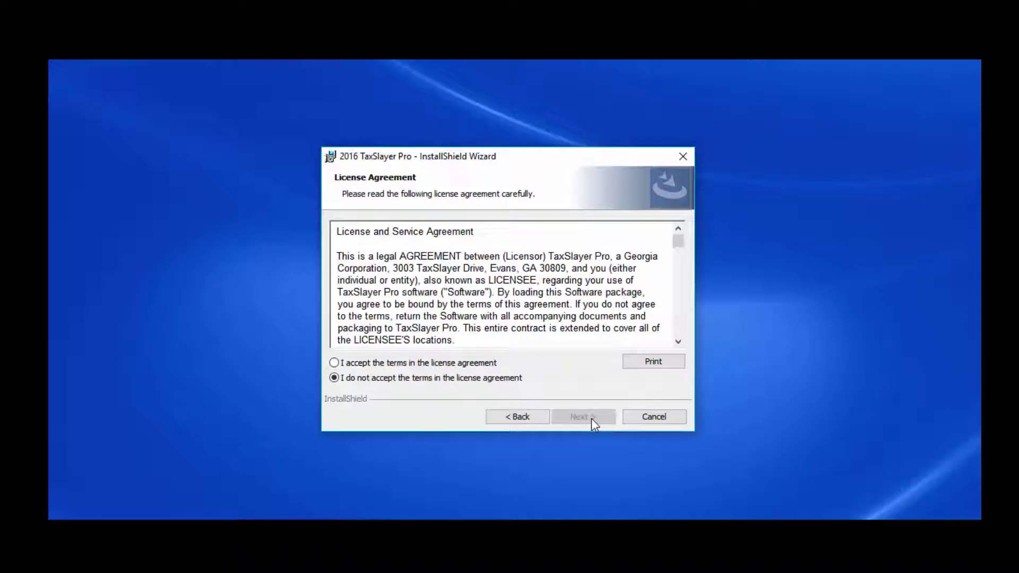
click(334, 364)
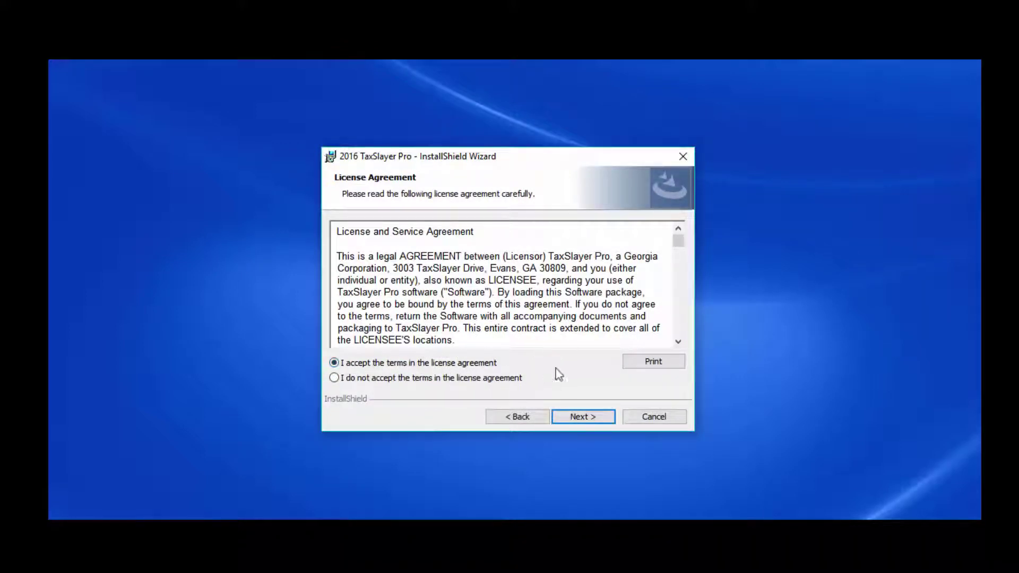
click(570, 418)
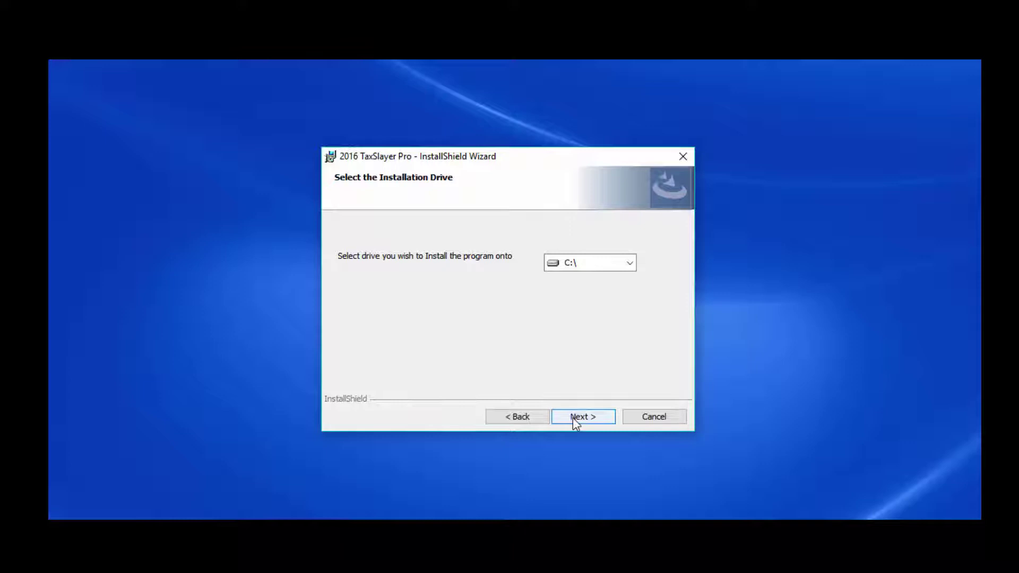
click(572, 418)
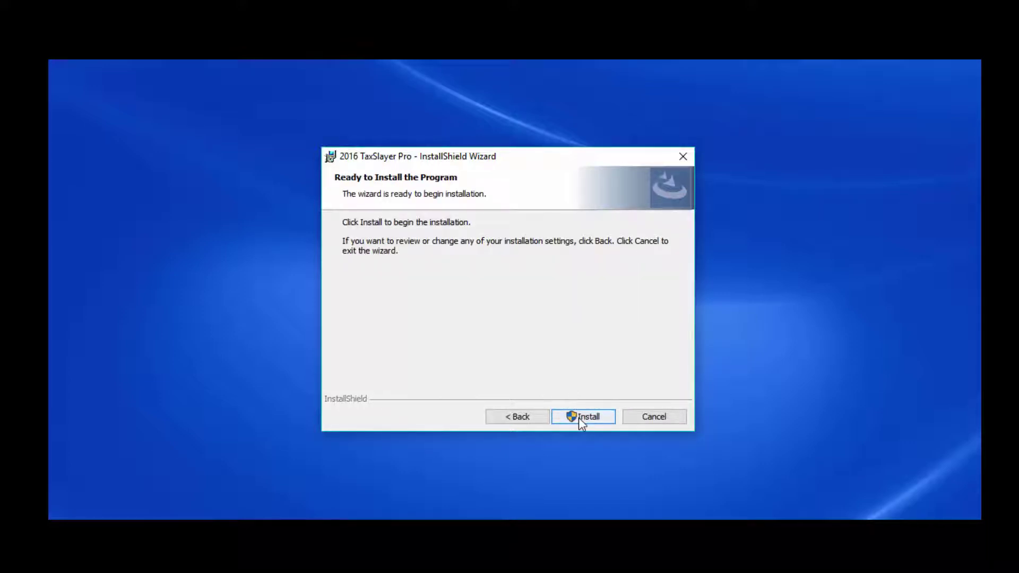
click(578, 418)
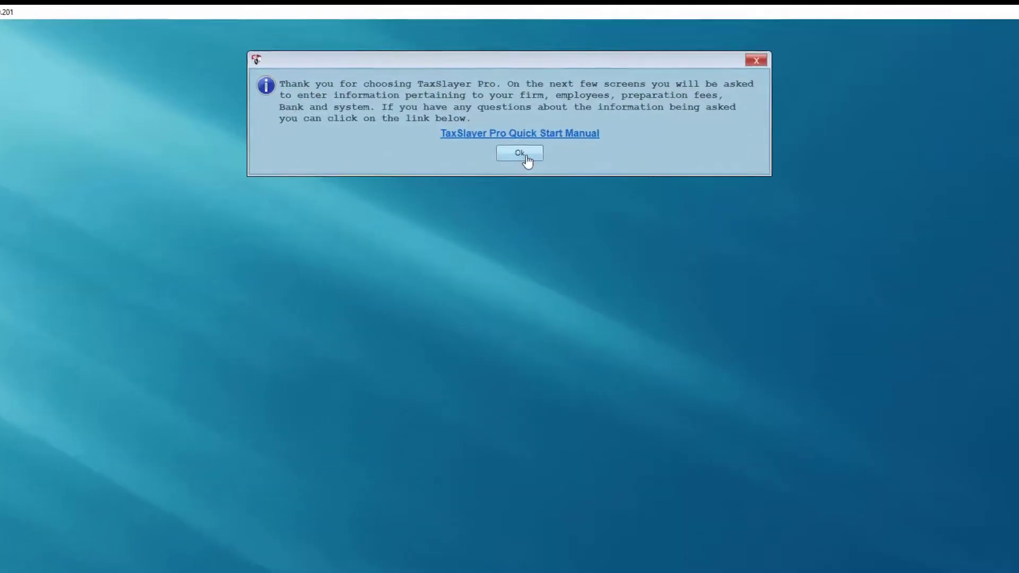
- Dismiss the first-run welcome message
click(525, 143)
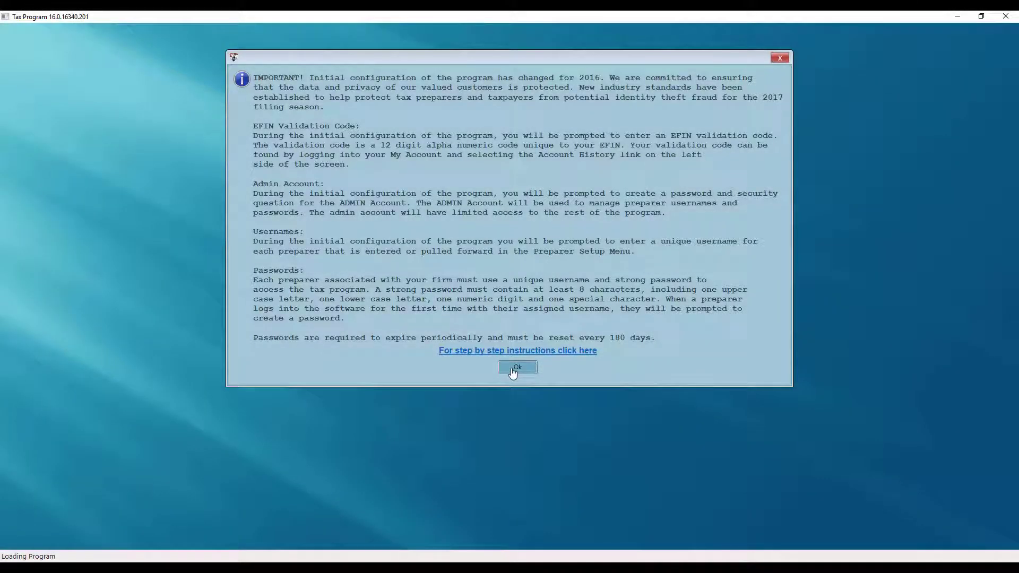
- Dismiss the security notice and record that this computer does not use a network
click(513, 369)
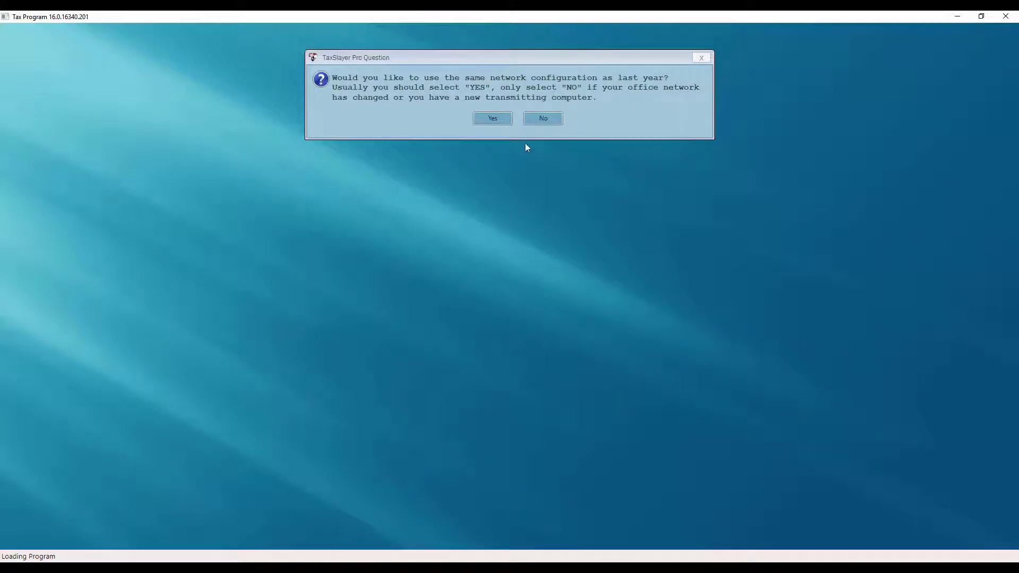
click(541, 121)
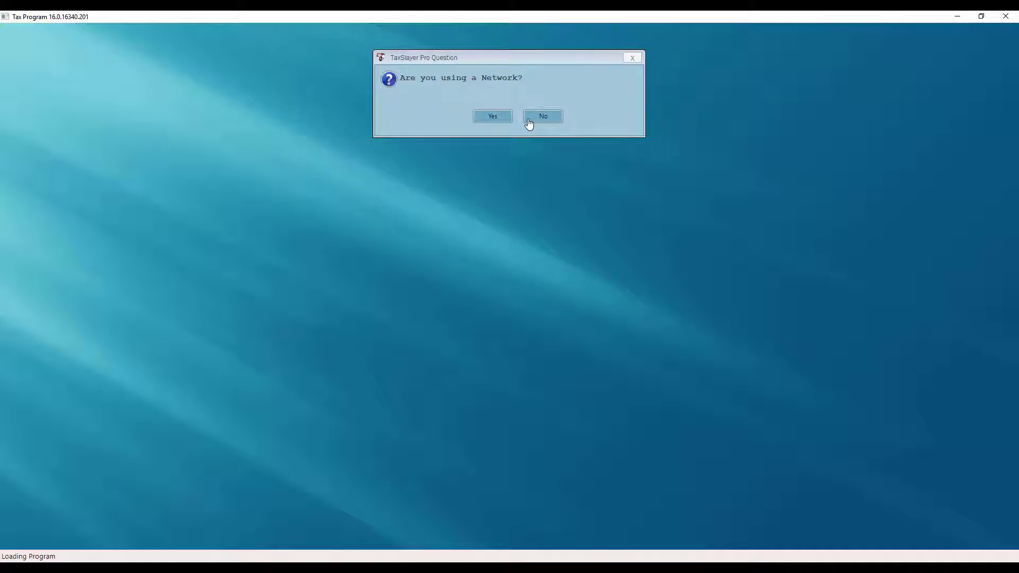
click(529, 122)
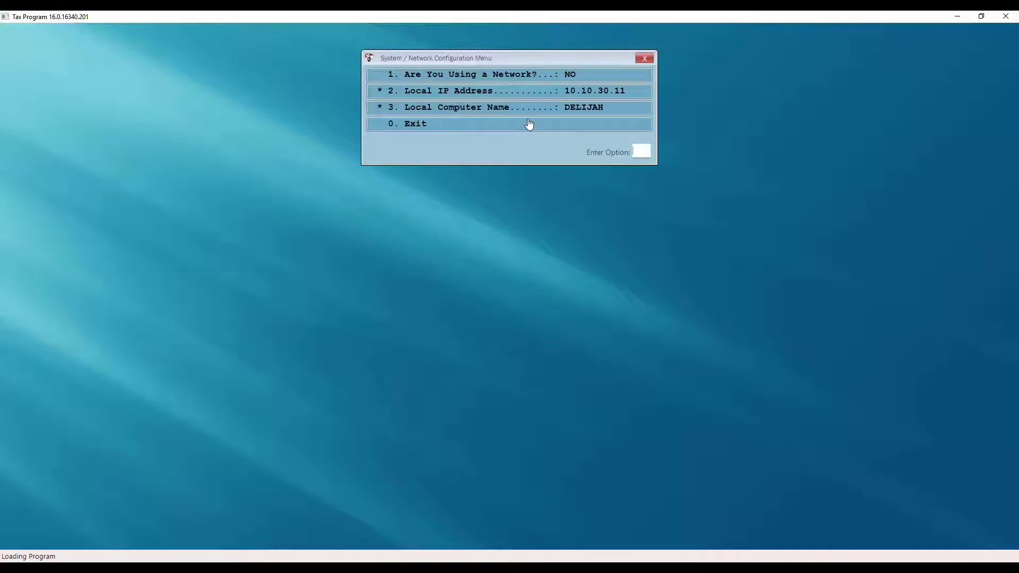
click(529, 124)
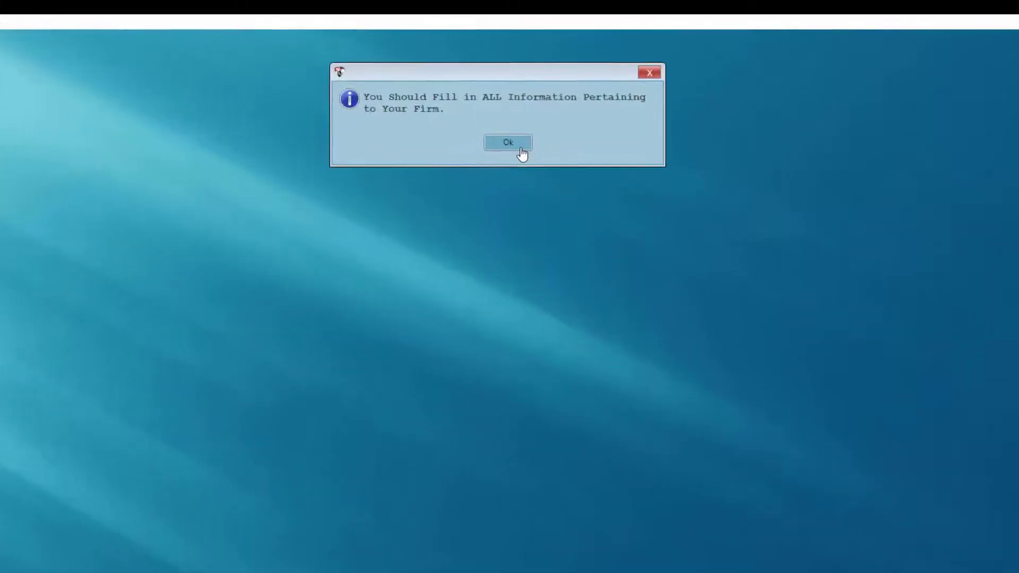
click(529, 124)
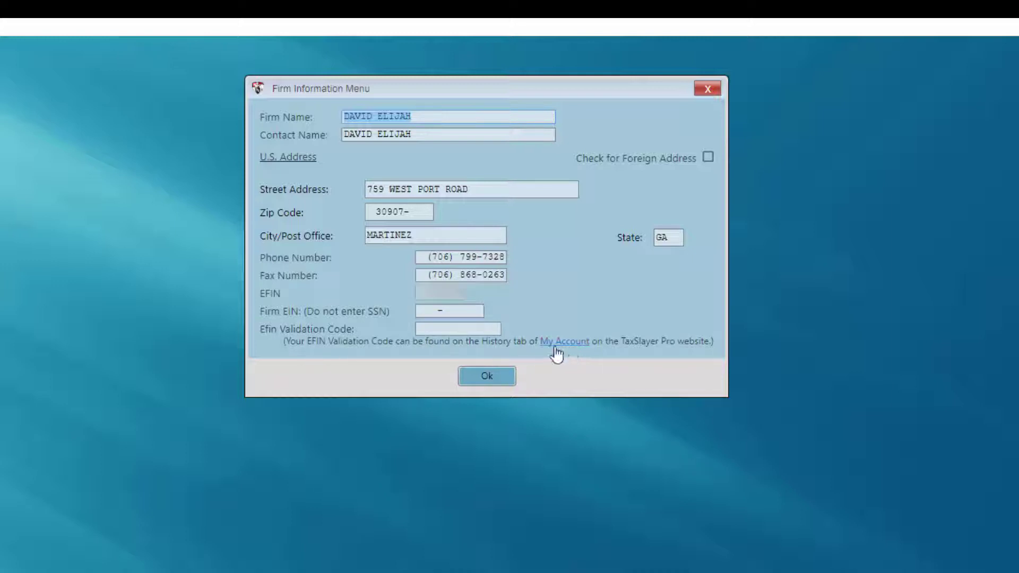
click(433, 329)
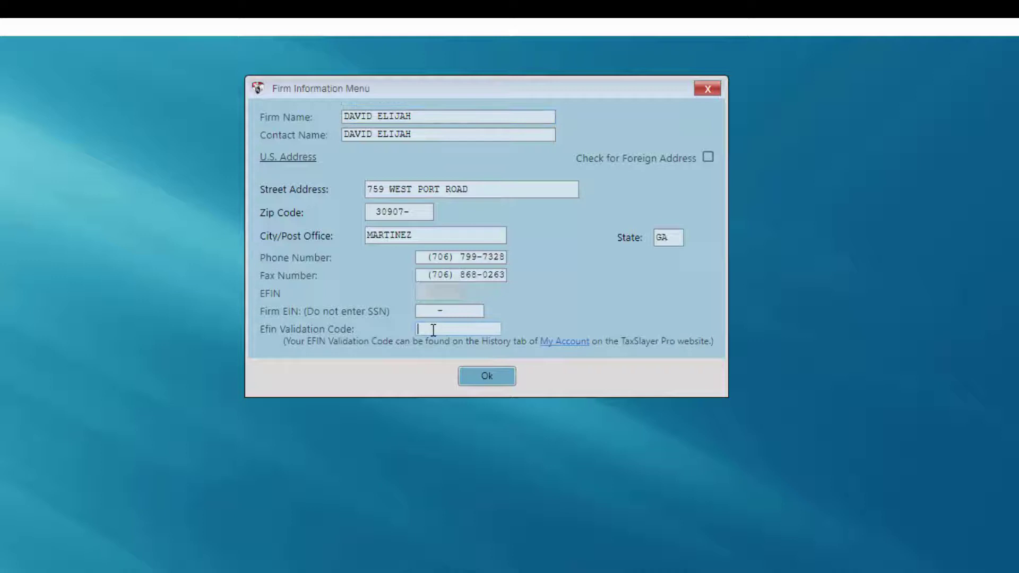
click(487, 376)
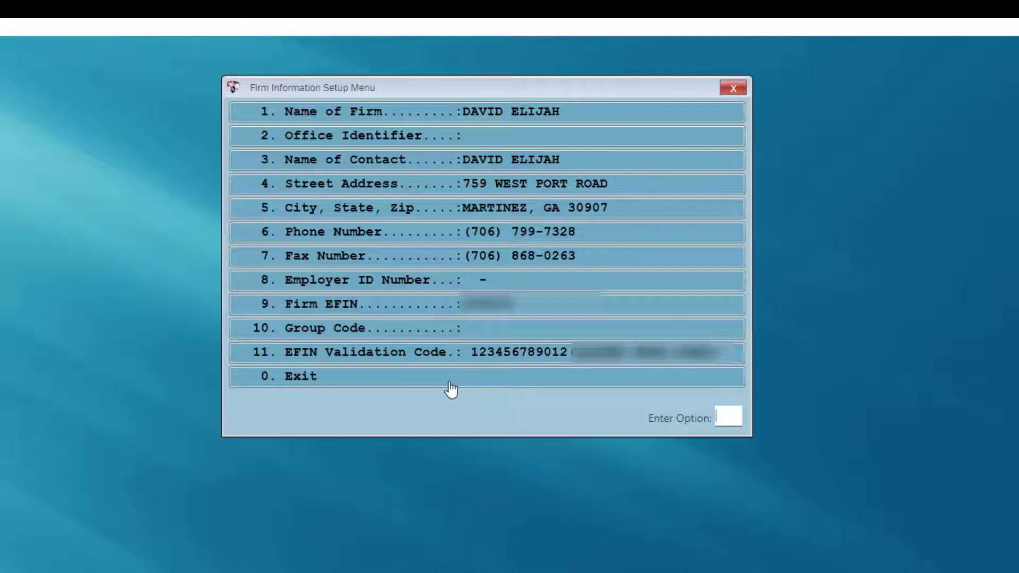
click(449, 382)
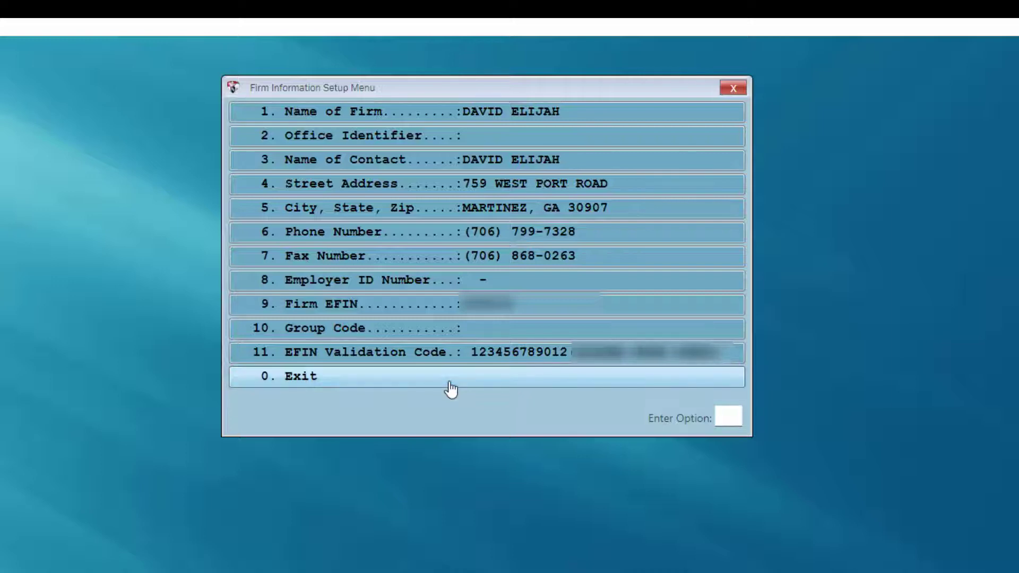
click(450, 383)
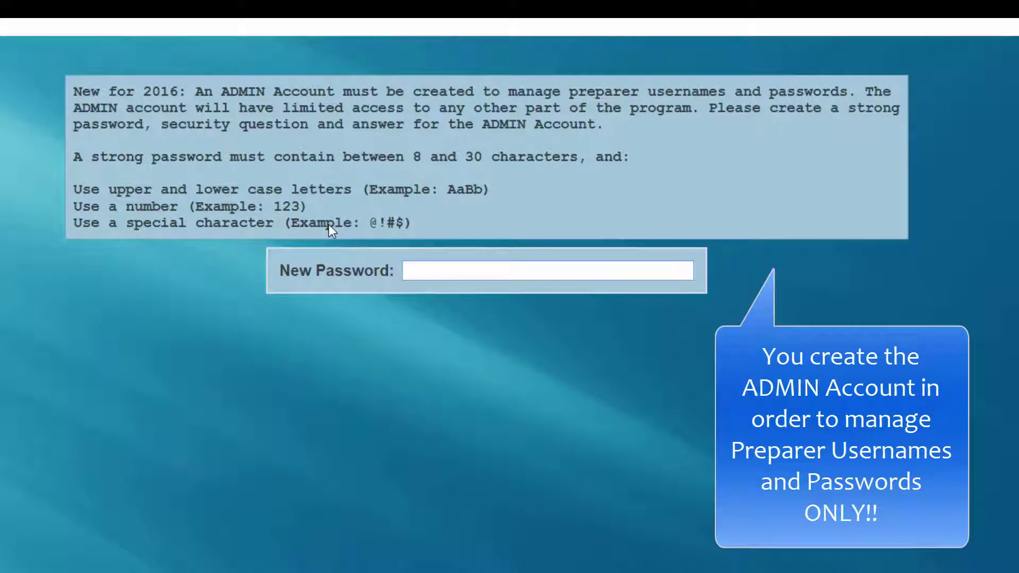
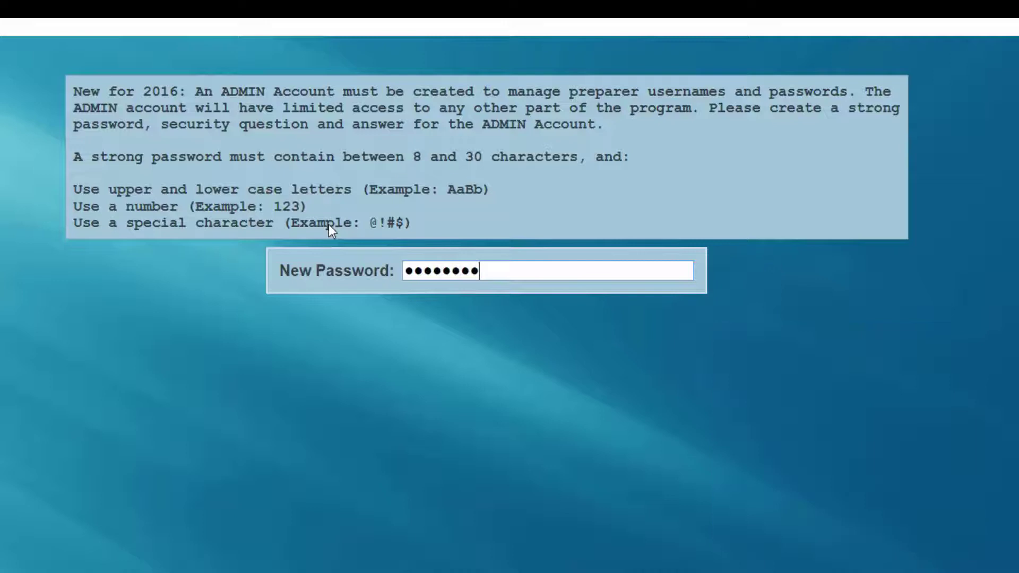
key(Return)
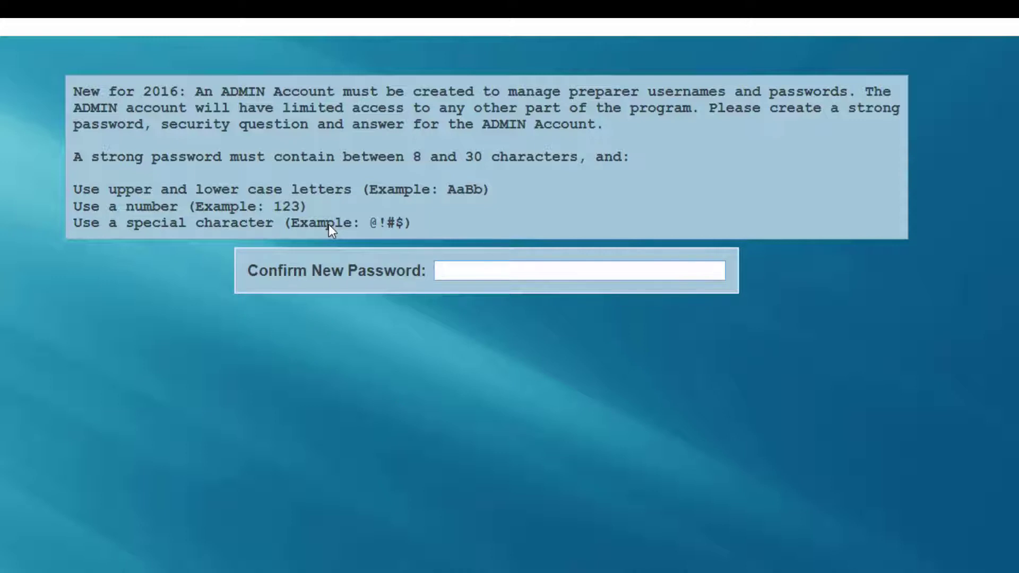
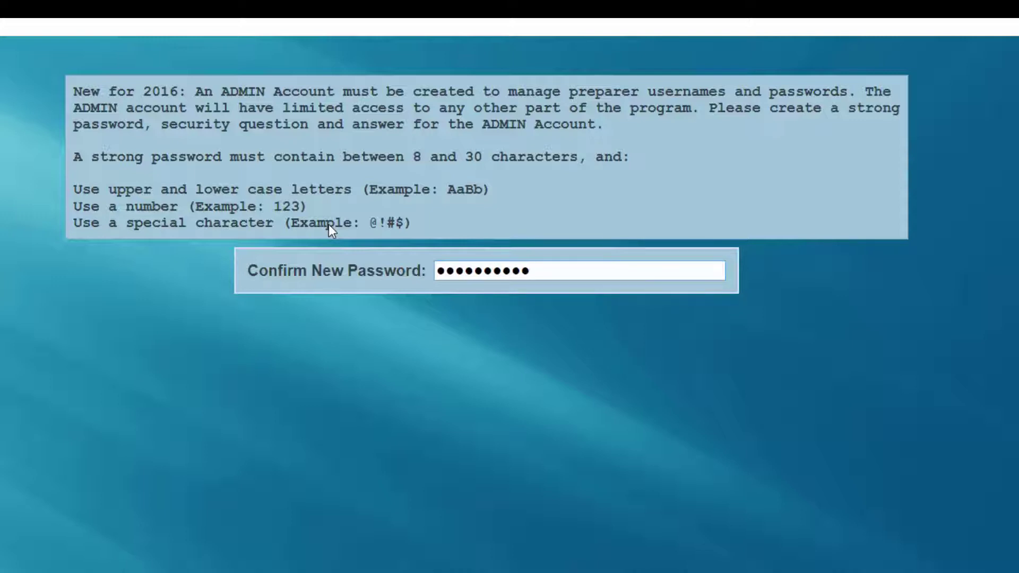
key(Return)
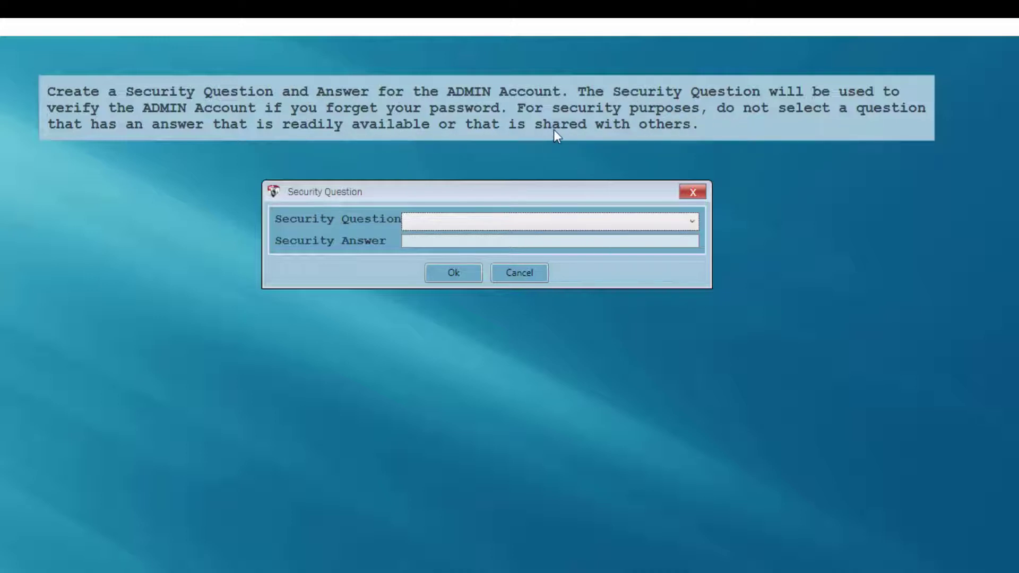
click(692, 224)
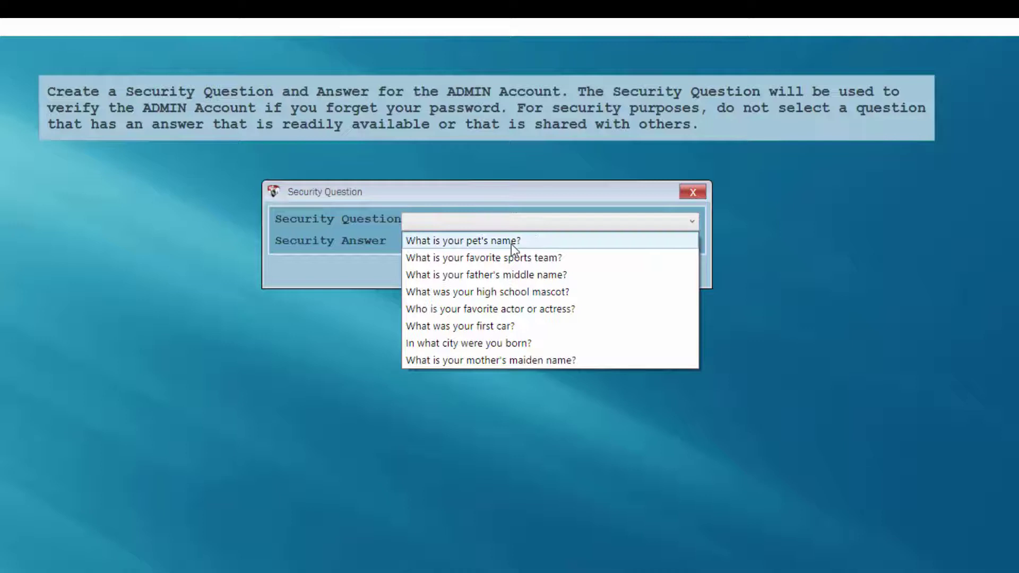
click(448, 241)
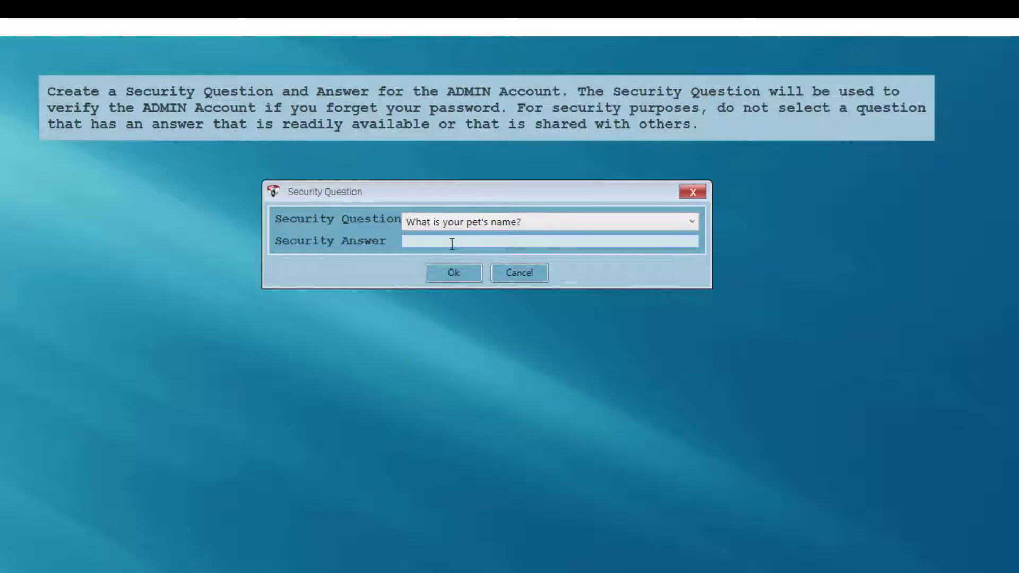
- Save the security answer, decline prior-year preparers, and start a new preparer
click(445, 282)
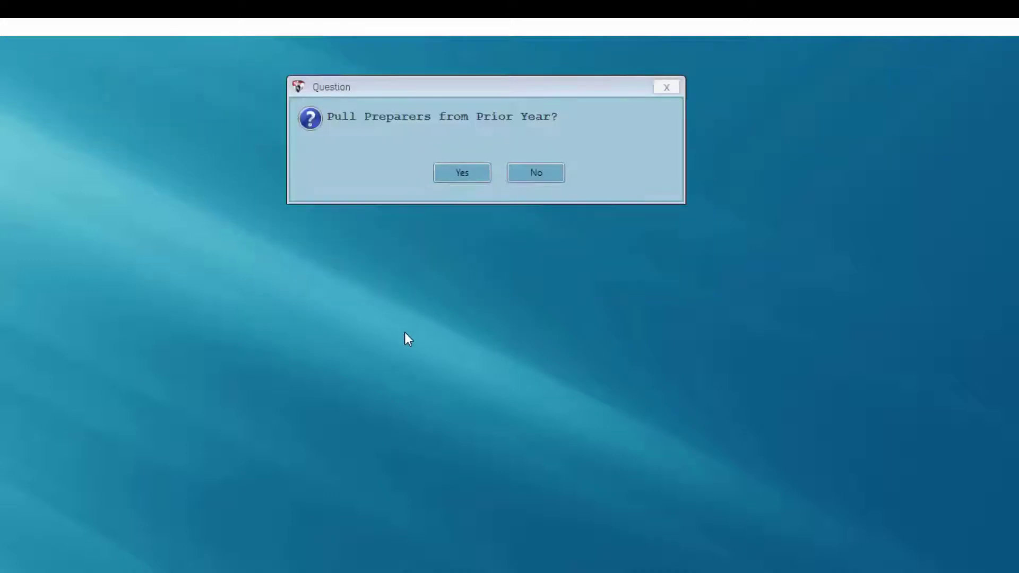
click(535, 173)
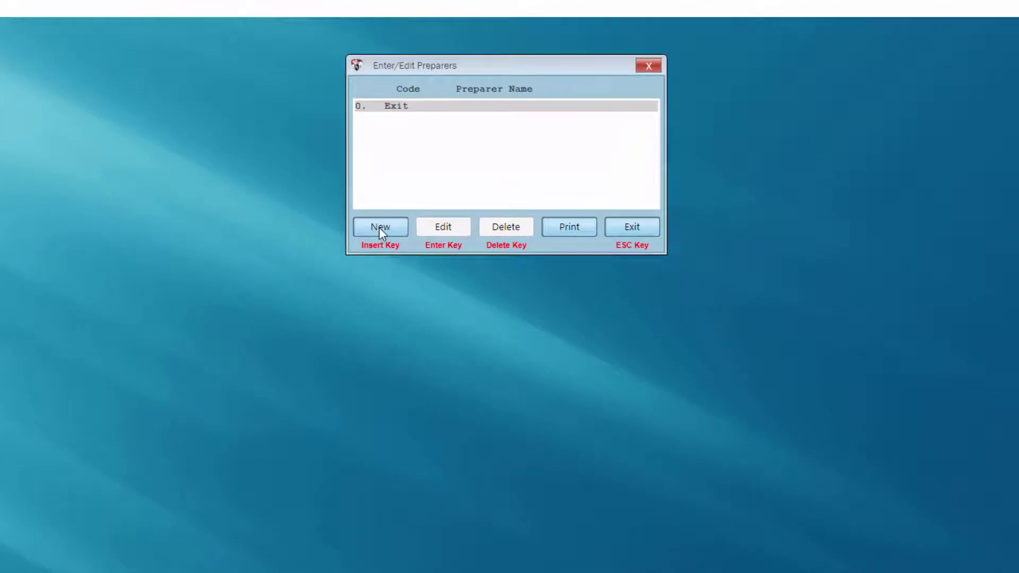
click(380, 228)
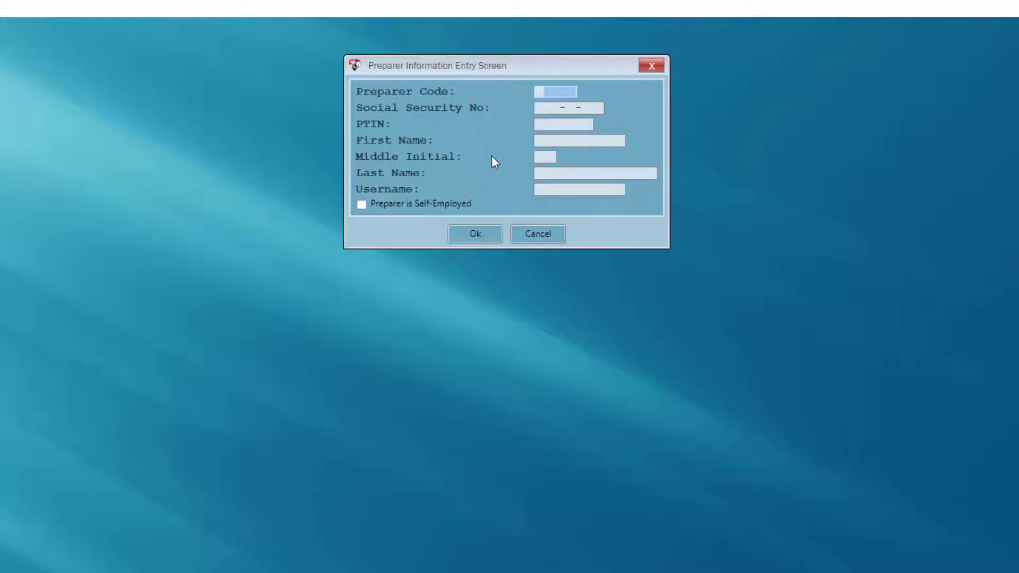
key(Tab)
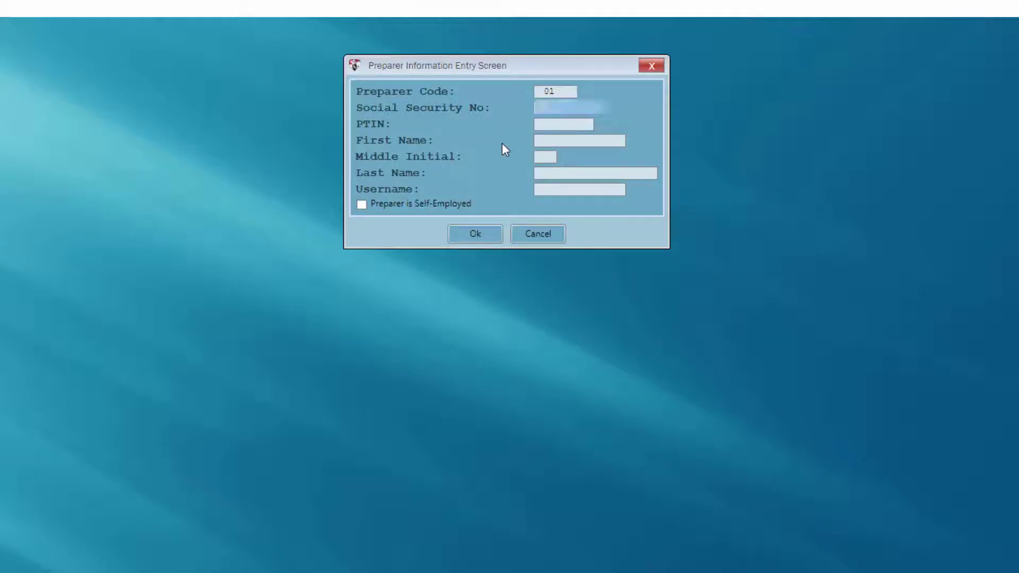
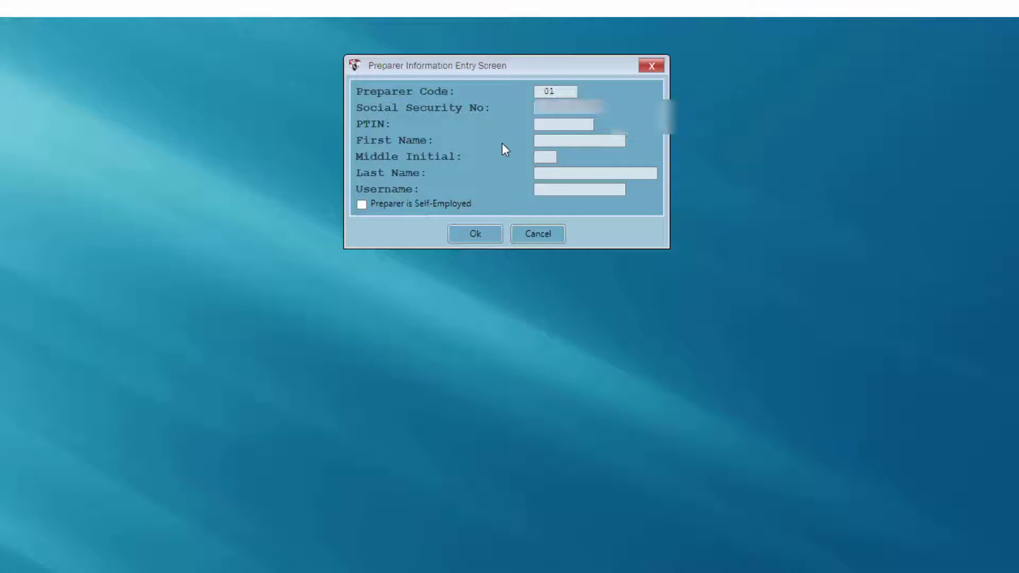
key(Tab)
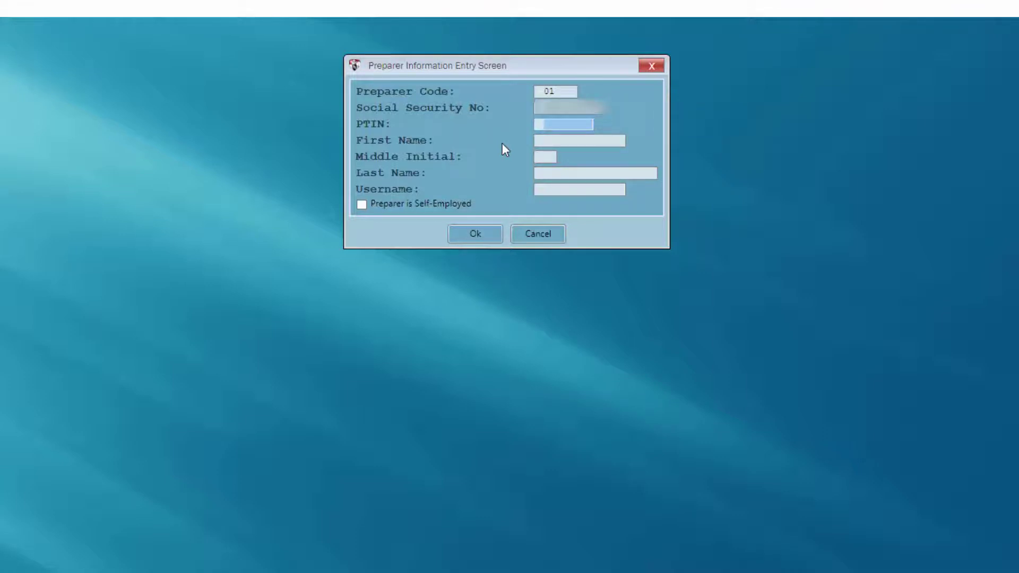
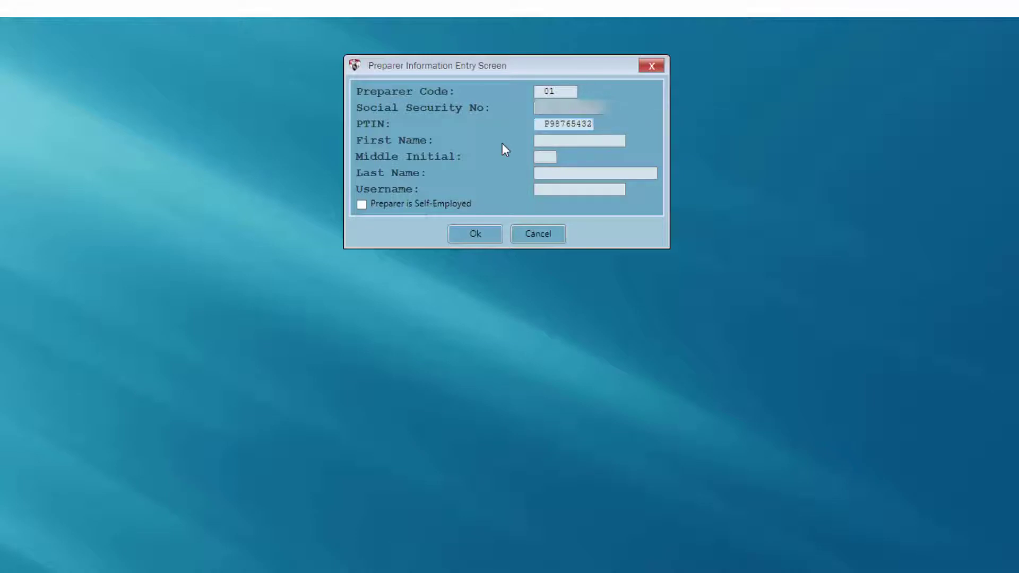
key(Tab)
key(Tab)
key(Tab)
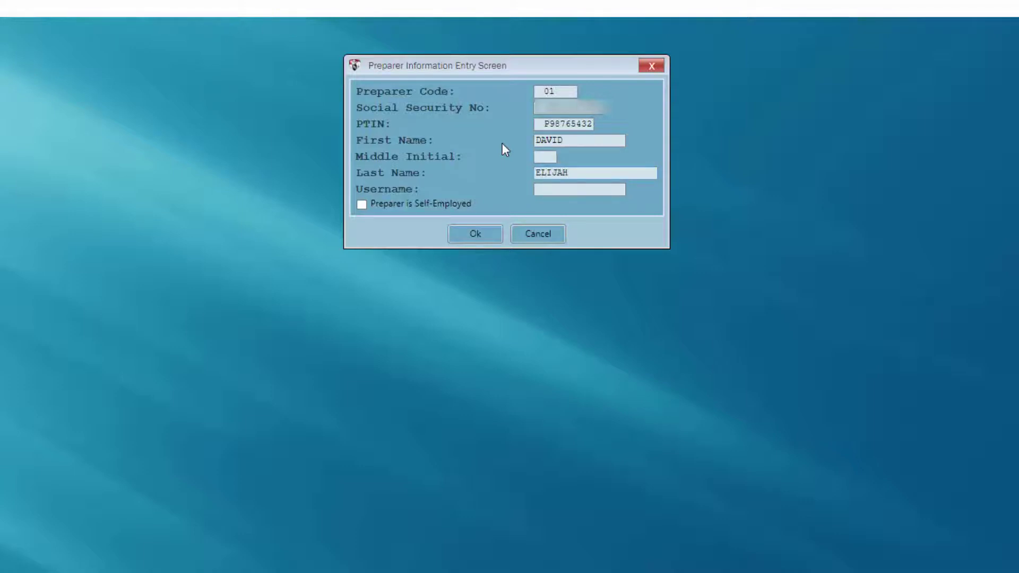
key(Tab)
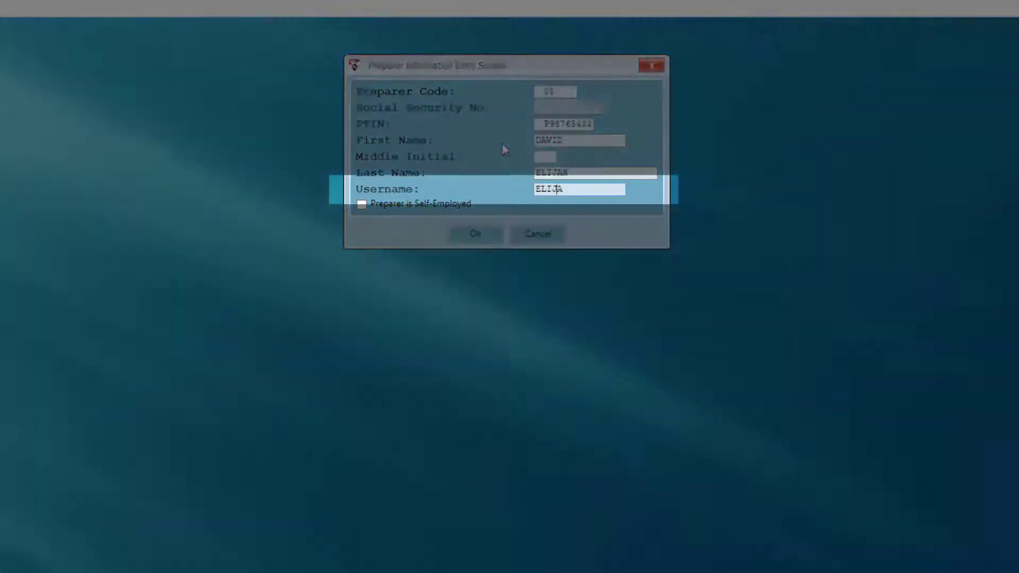
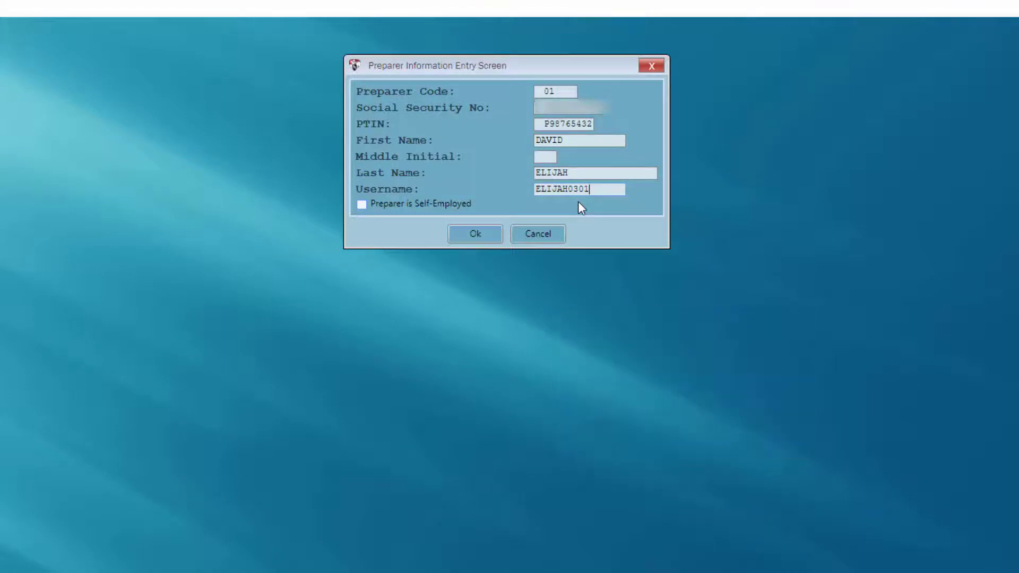
click(487, 237)
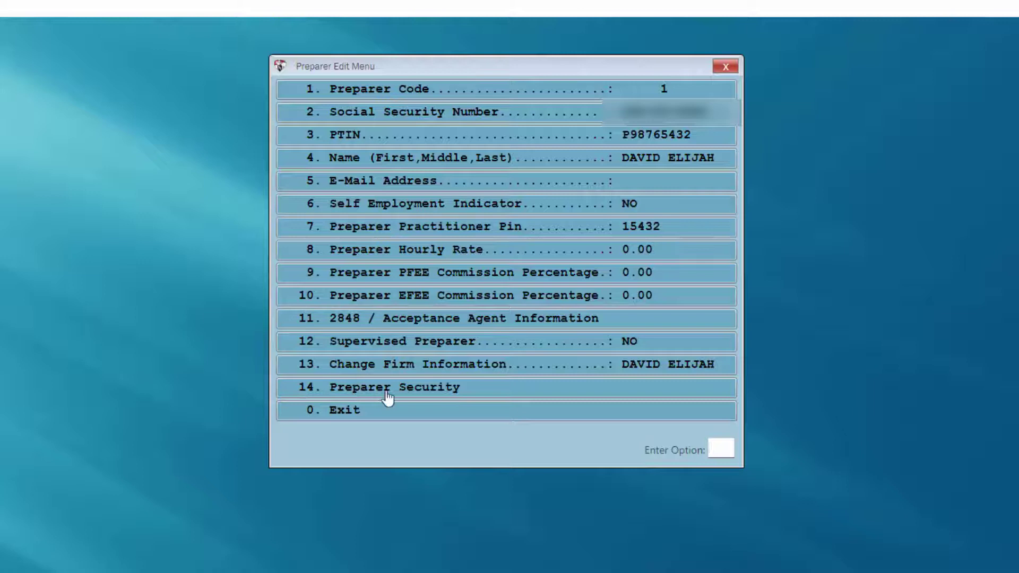
click(465, 391)
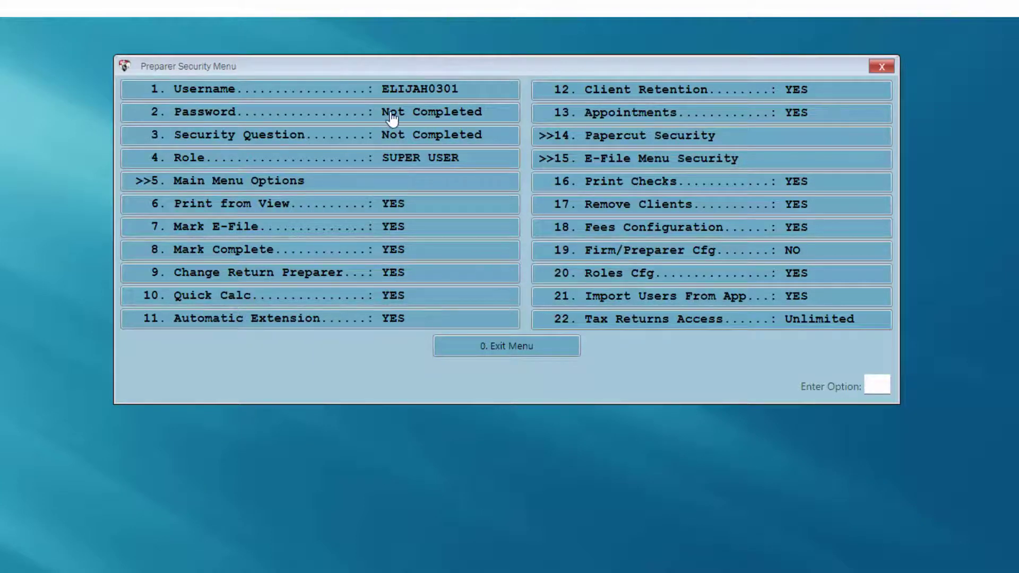
click(419, 118)
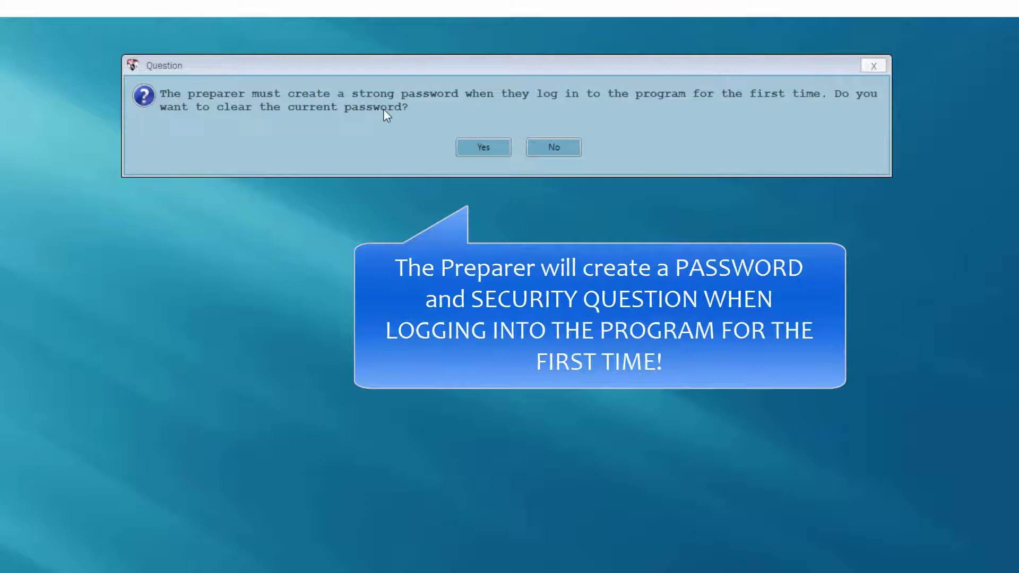
click(474, 156)
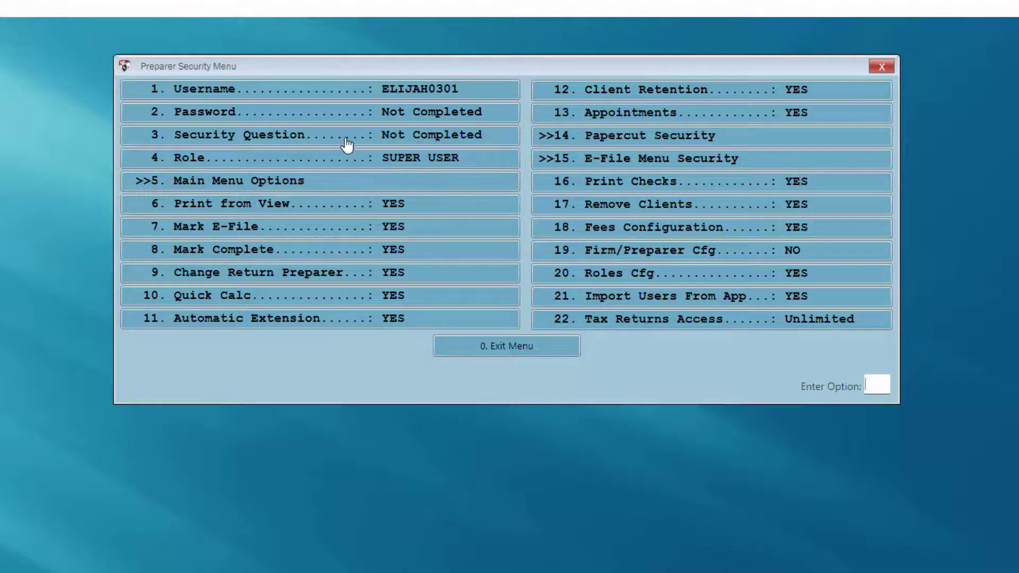
click(404, 136)
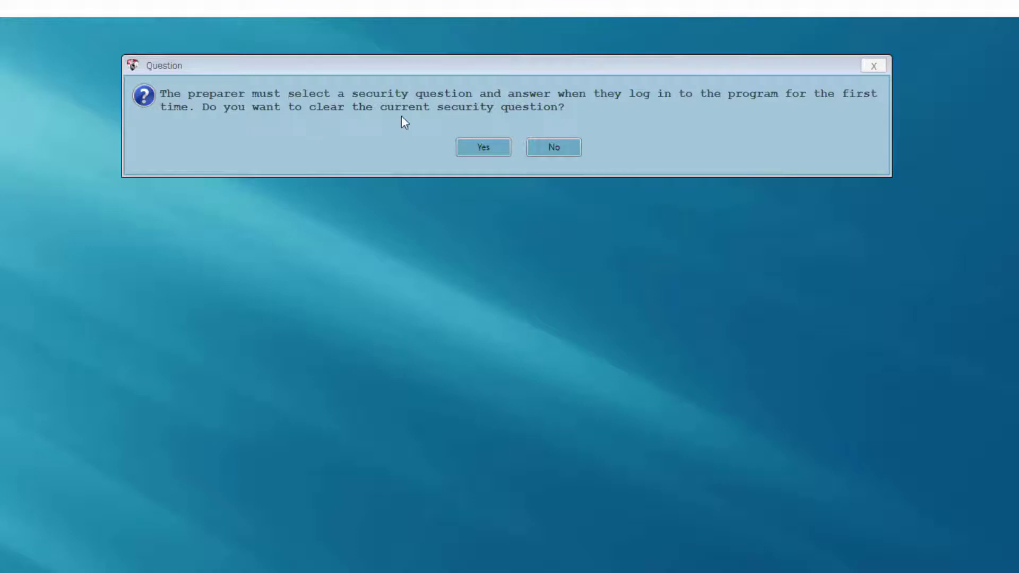
click(475, 151)
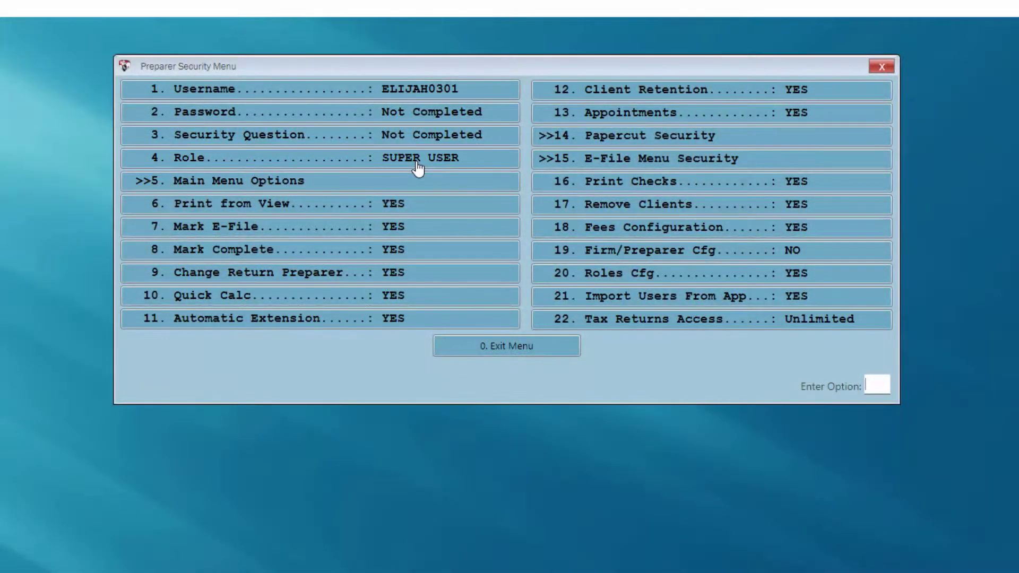
- Bring up the list of roles that can be applied to the preparer
click(418, 168)
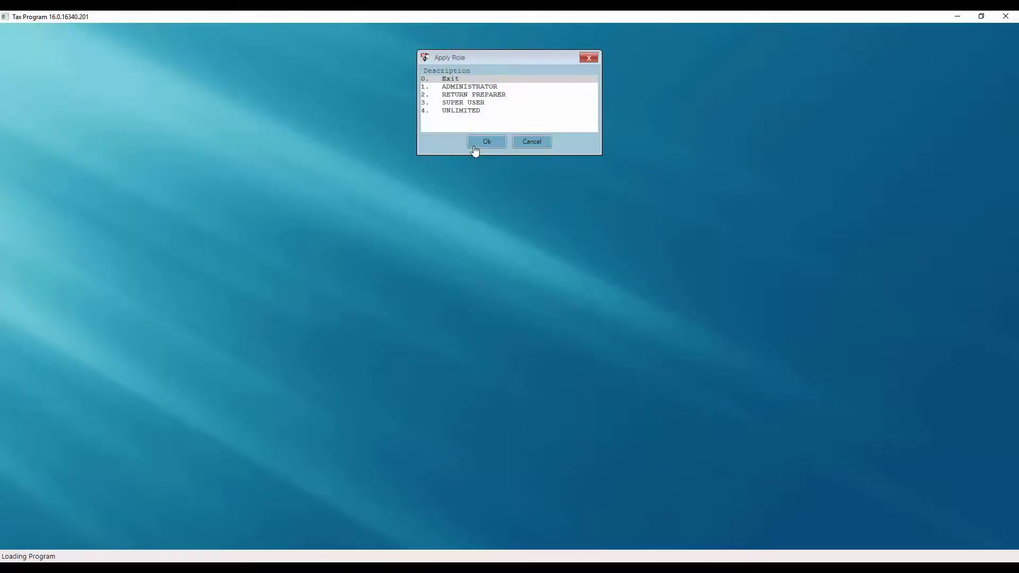
- Confirm the preparer's role and exit the preparer menus and list
click(475, 147)
click(479, 264)
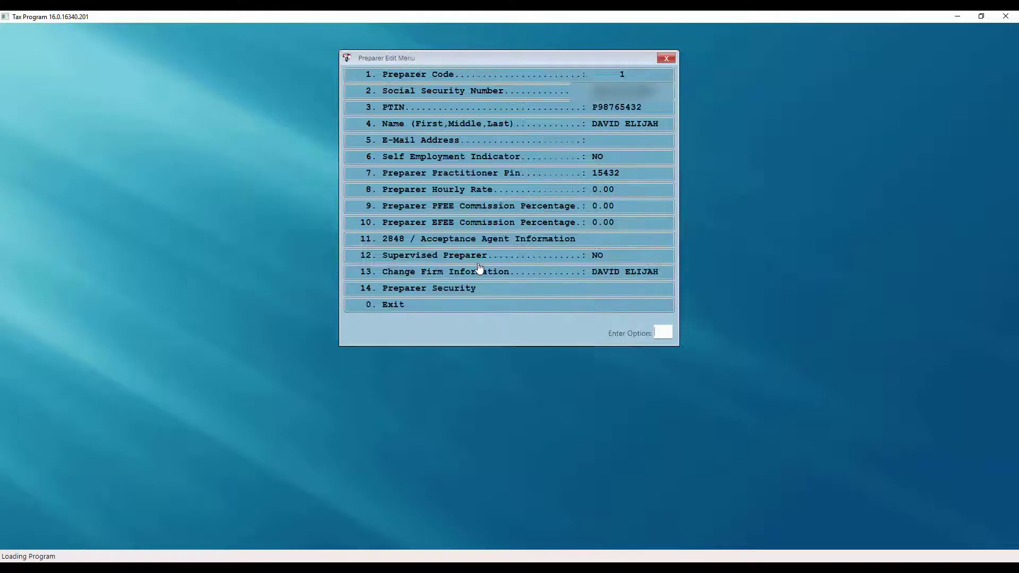
click(477, 306)
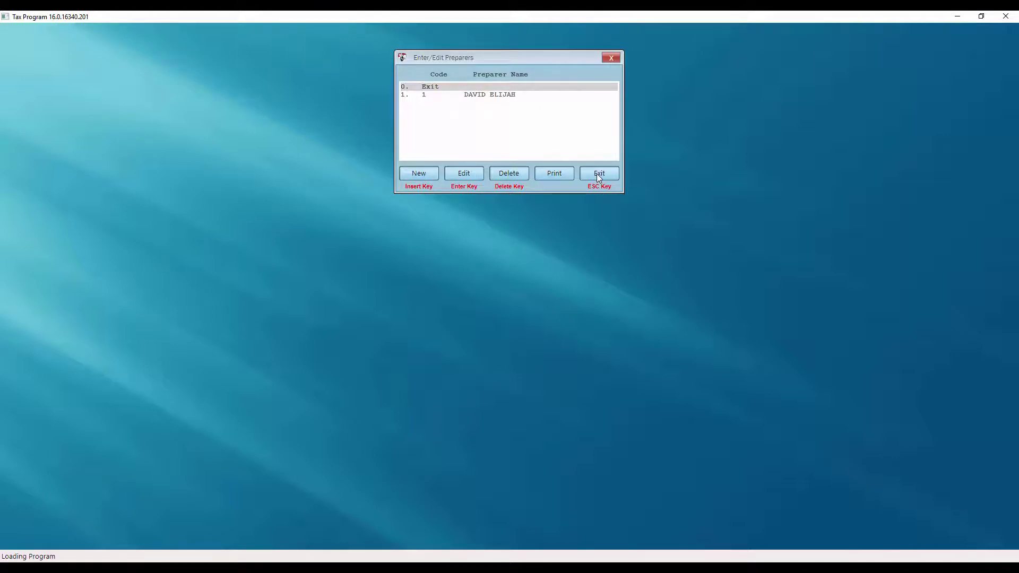
click(596, 173)
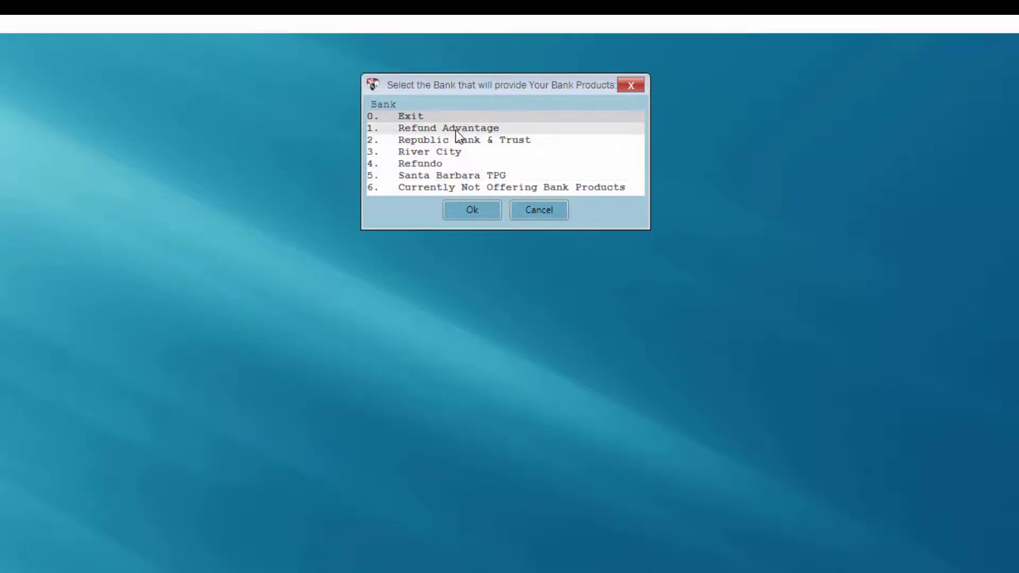
- Mark the office as Currently Not Offering Bank Products and finish bank setup
click(448, 188)
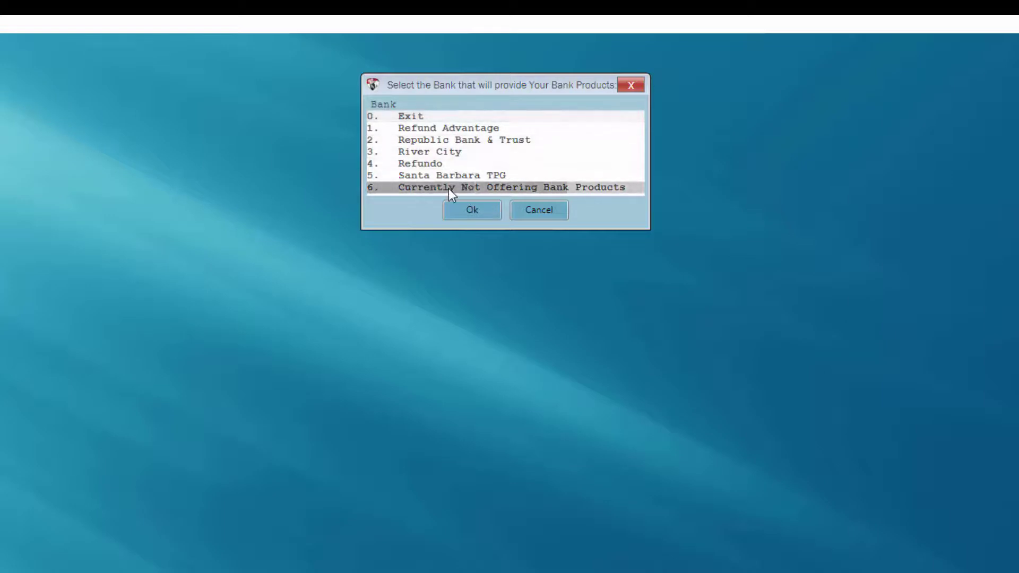
click(453, 218)
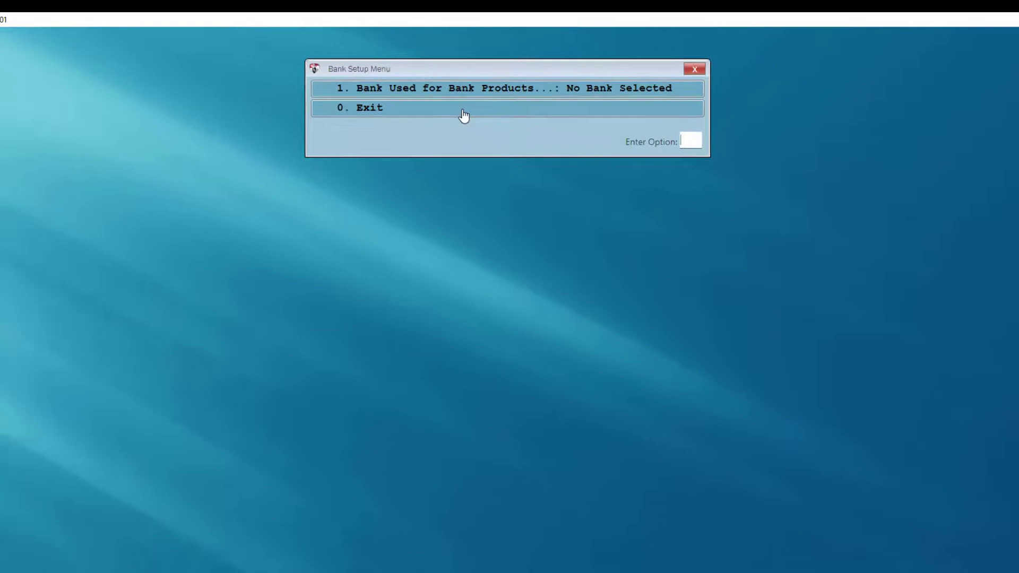
click(463, 115)
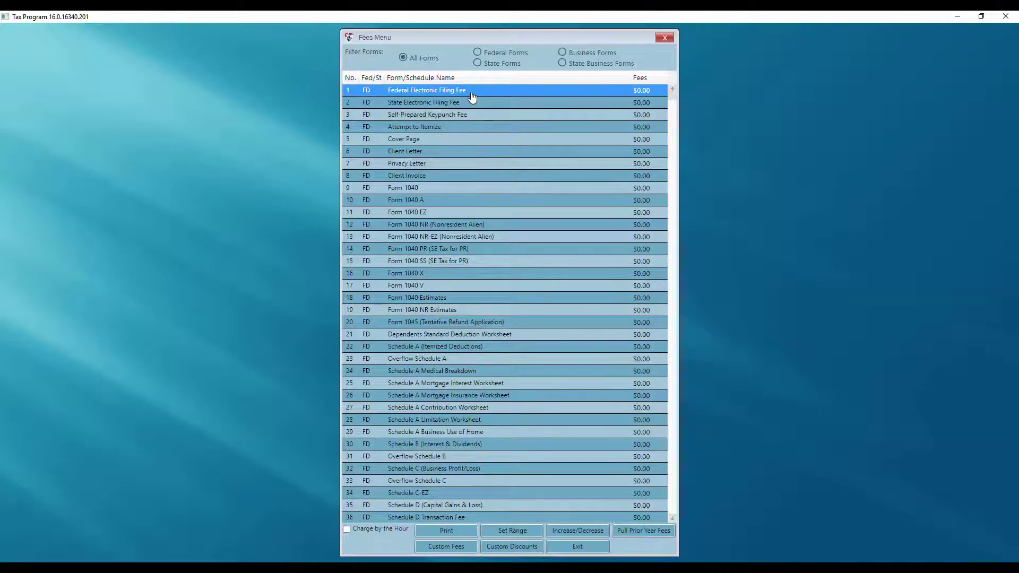
- Set the Form 1040, Form 1040 A and Form 1040 EZ fees to $150.00
click(441, 187)
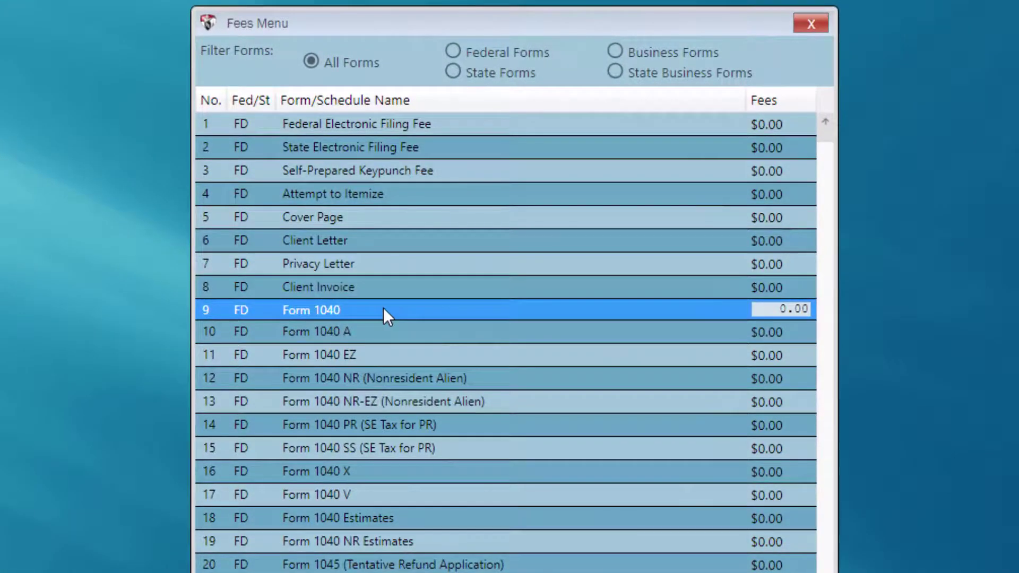
text(1)
text(50.)
key(Return)
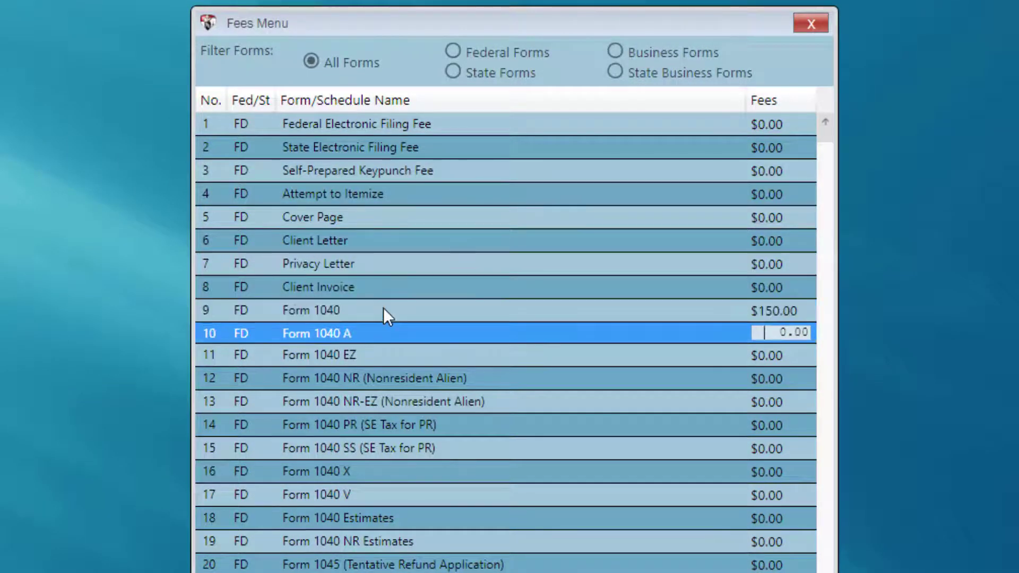
text(15)
text(0.)
key(Return)
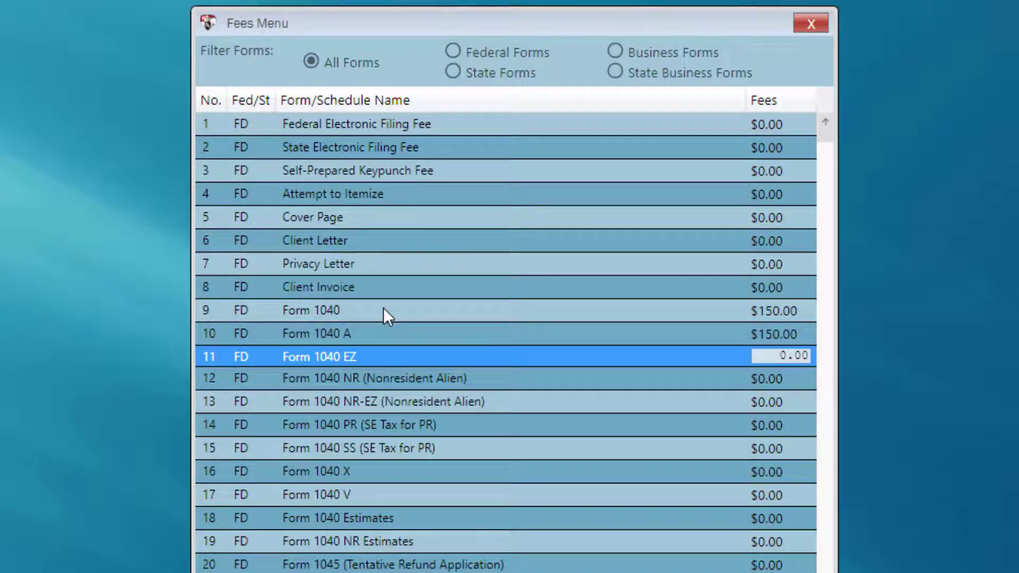
text(150.)
key(Return)
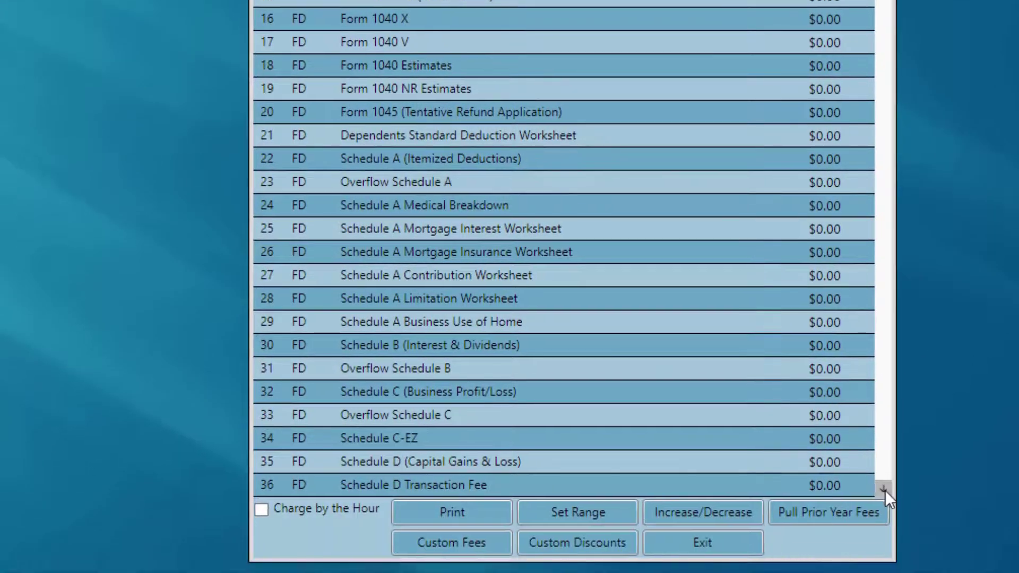
- Scroll through the rest of the fees list and exit the Fees Menu
click(884, 489)
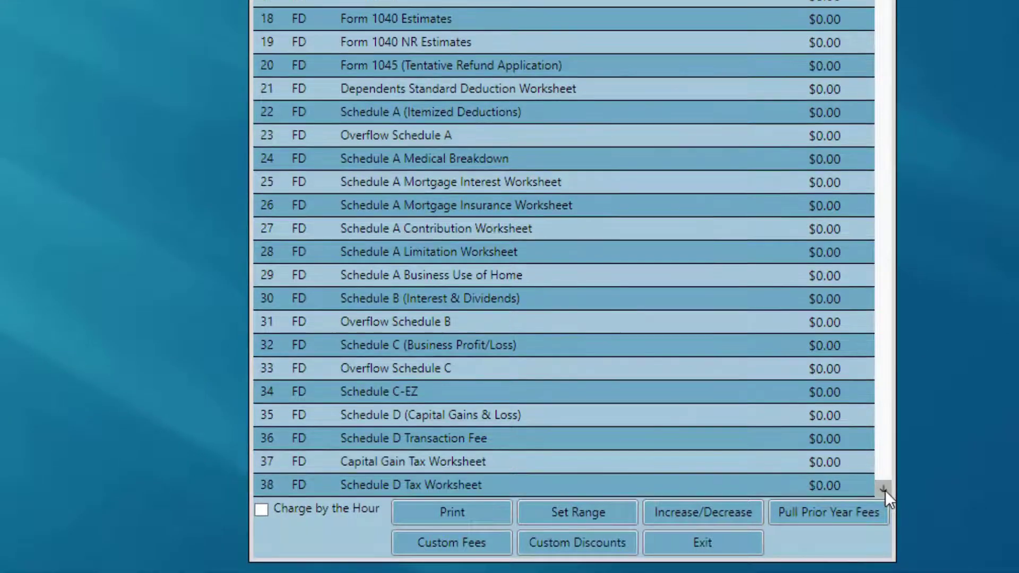
click(883, 489)
click(884, 489)
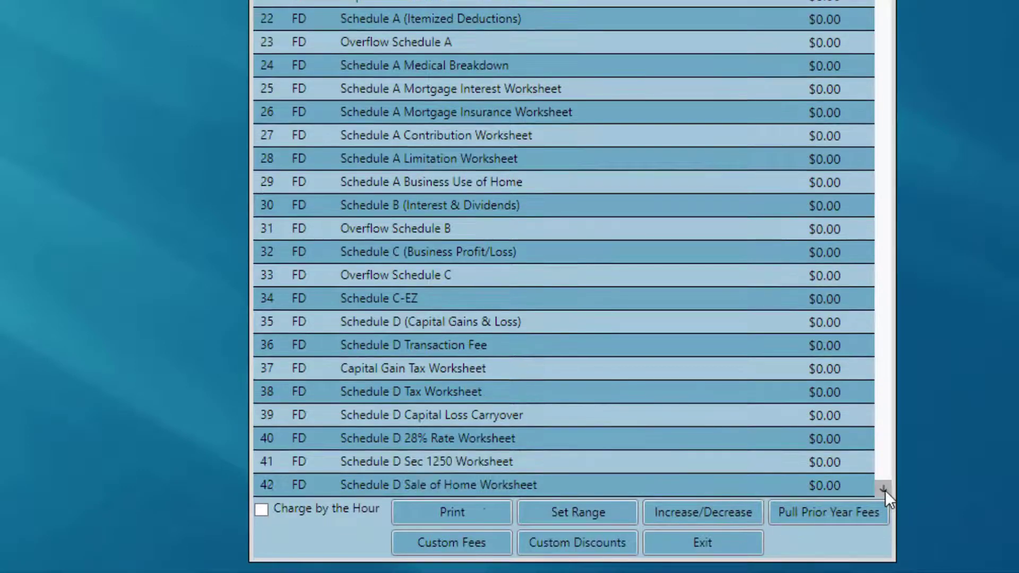
click(884, 489)
click(884, 489)
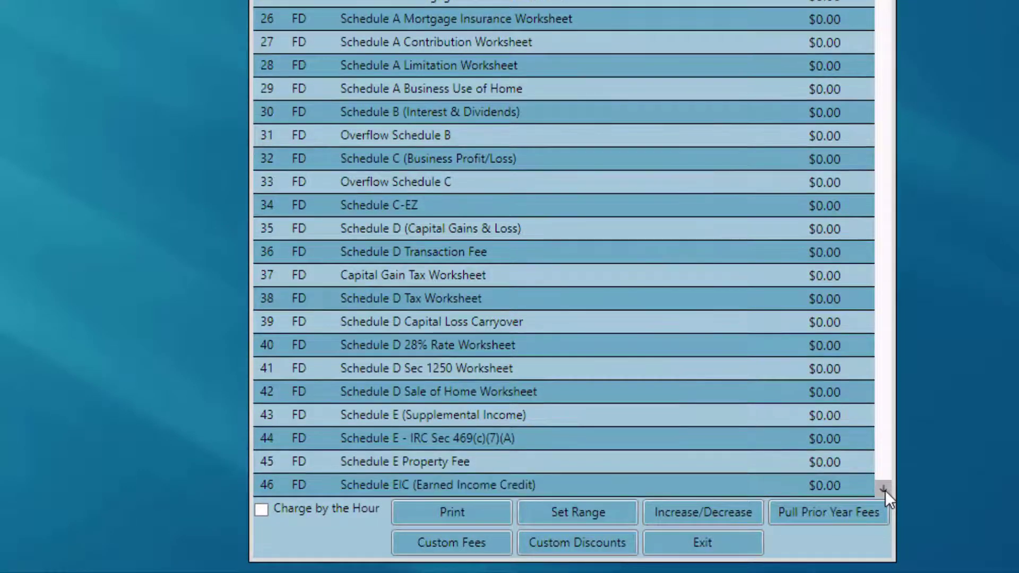
click(884, 489)
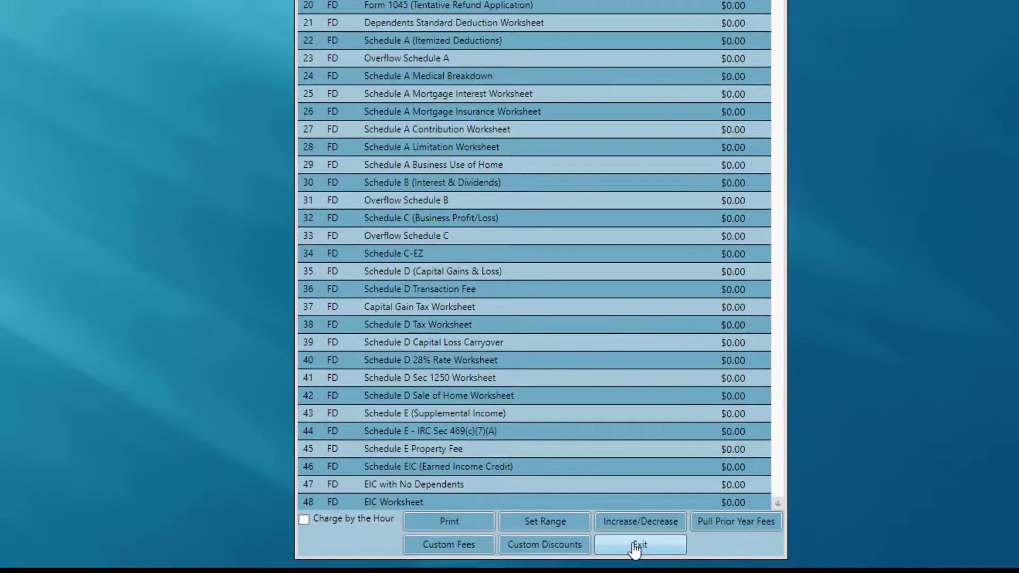
click(634, 544)
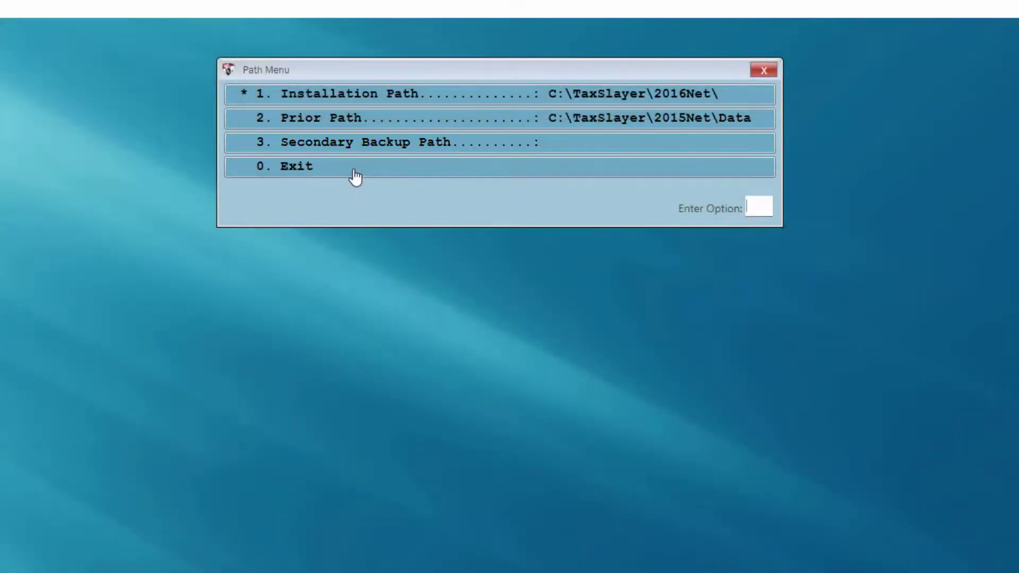
- Leave the secondary backup path blank and exit the Path Menu
click(366, 148)
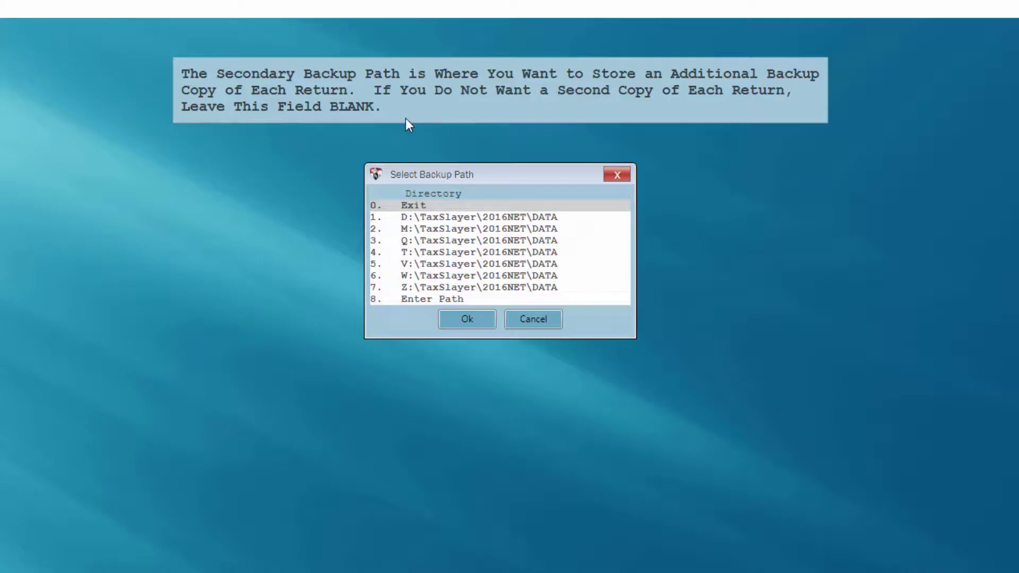
click(531, 321)
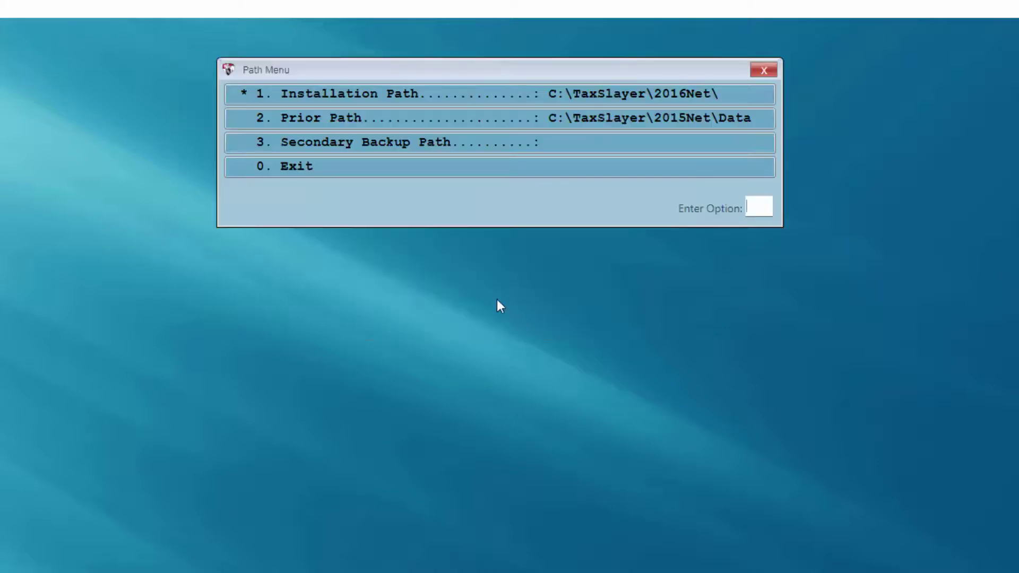
click(432, 173)
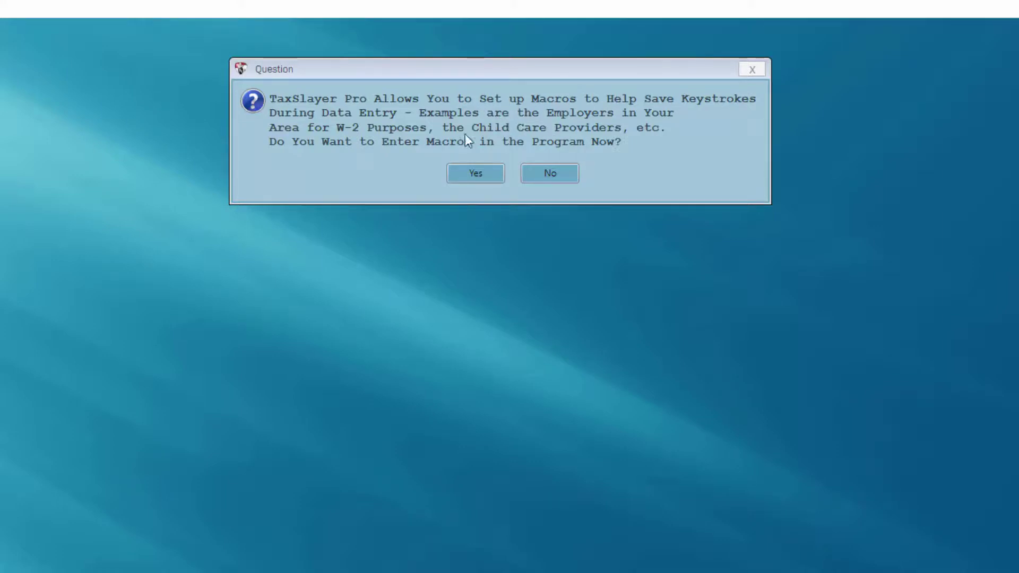
- Start macro setup and leave the employers and interest/dividend payers lists empty
click(469, 180)
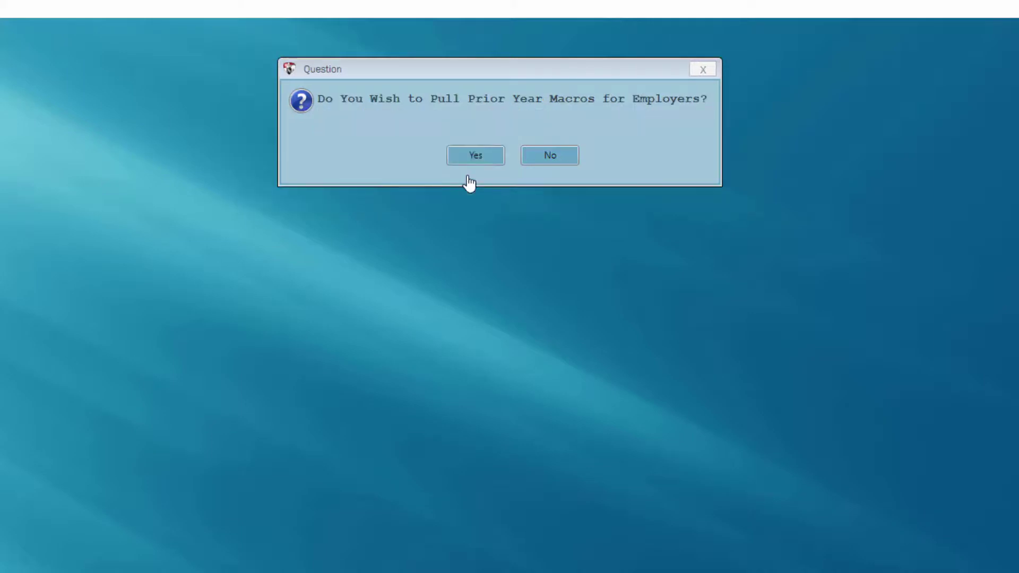
click(548, 157)
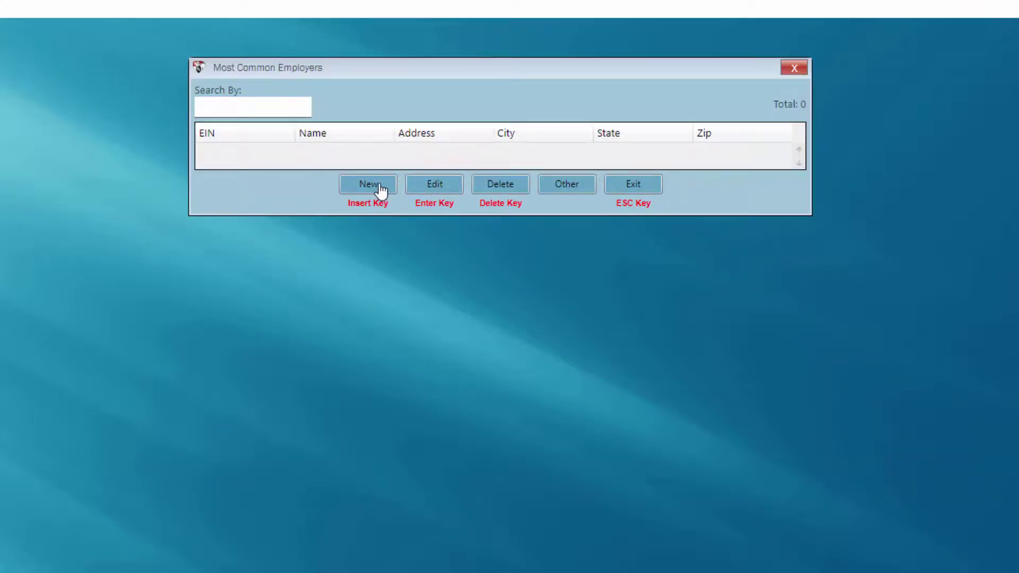
click(626, 190)
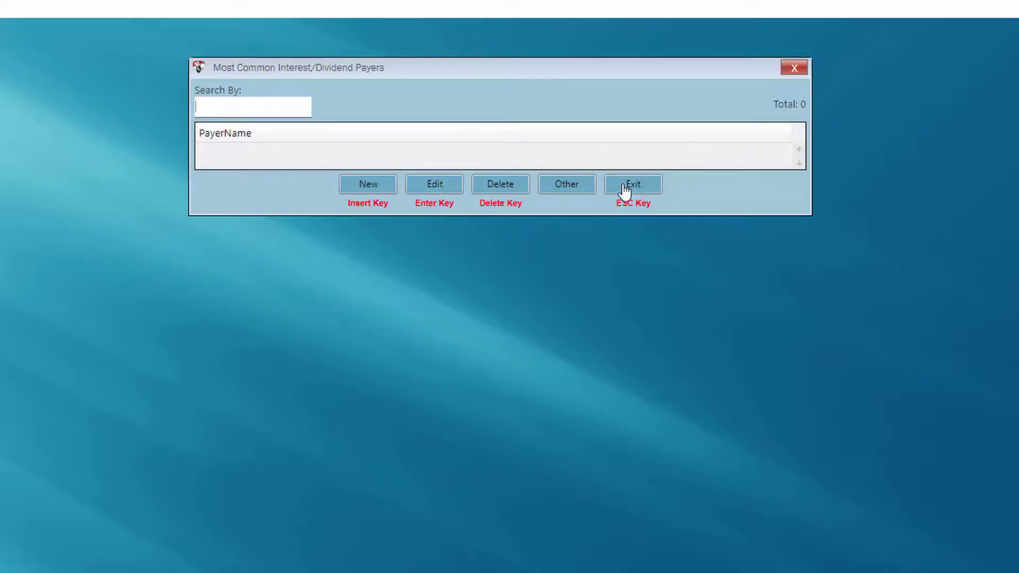
click(626, 190)
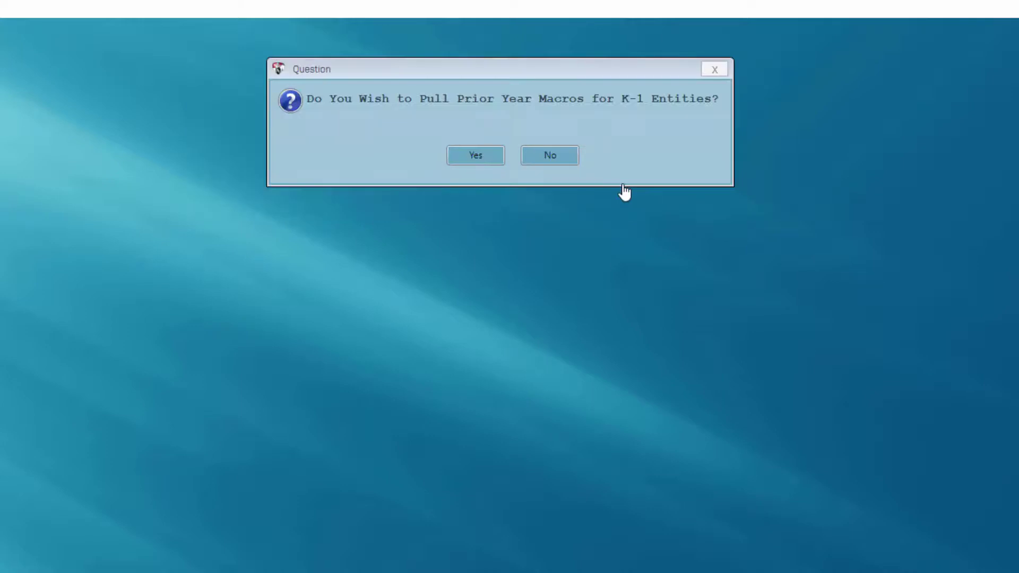
- Decline prior-year K-1 and childcare macros, leaving K-1, child care and charity lists empty
click(558, 169)
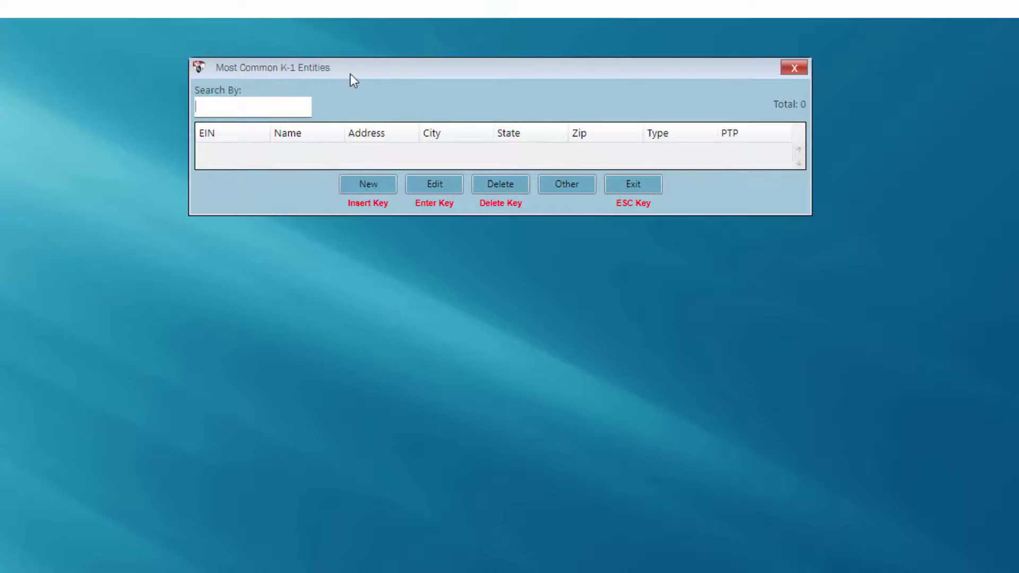
click(626, 189)
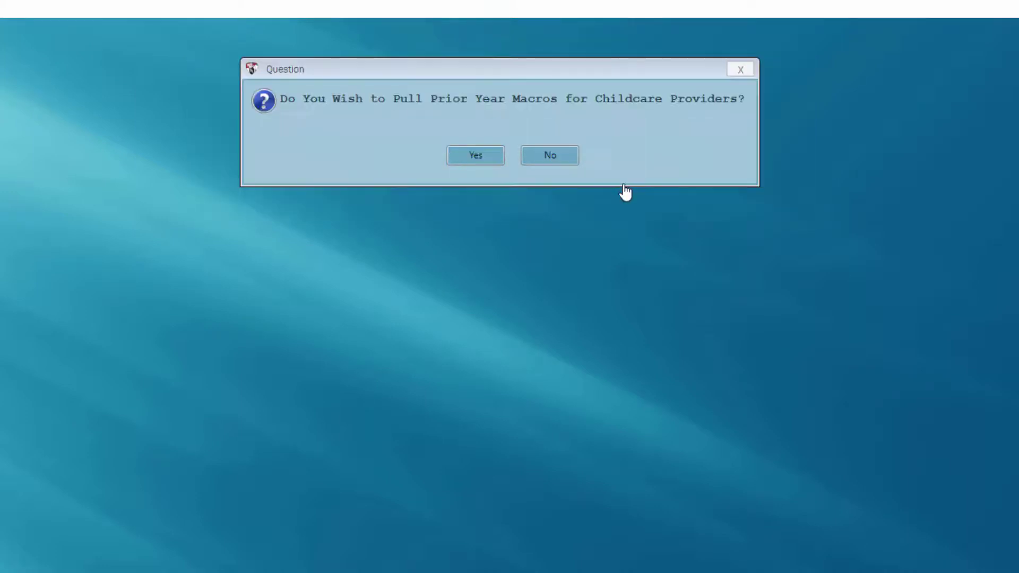
click(550, 159)
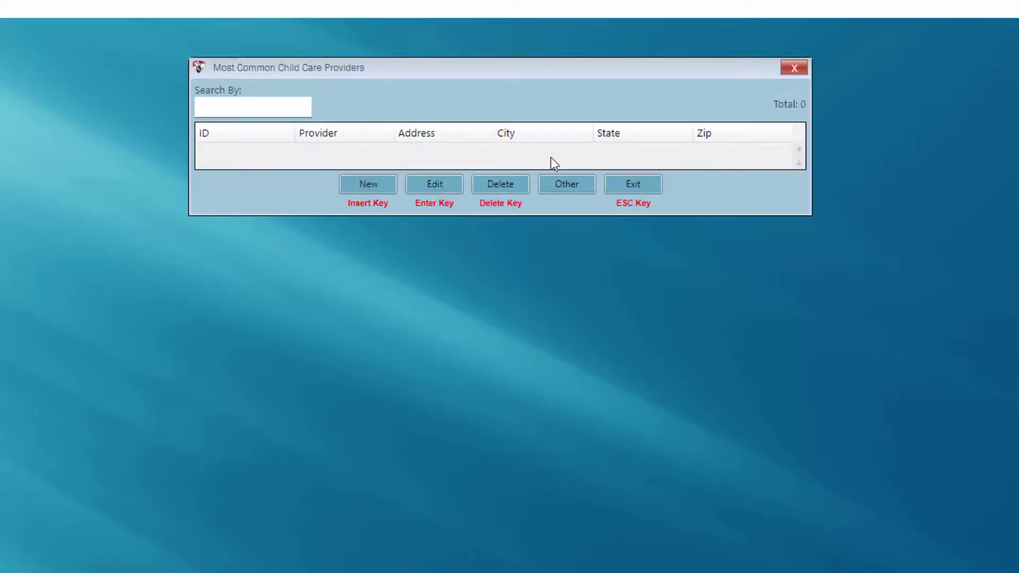
click(616, 191)
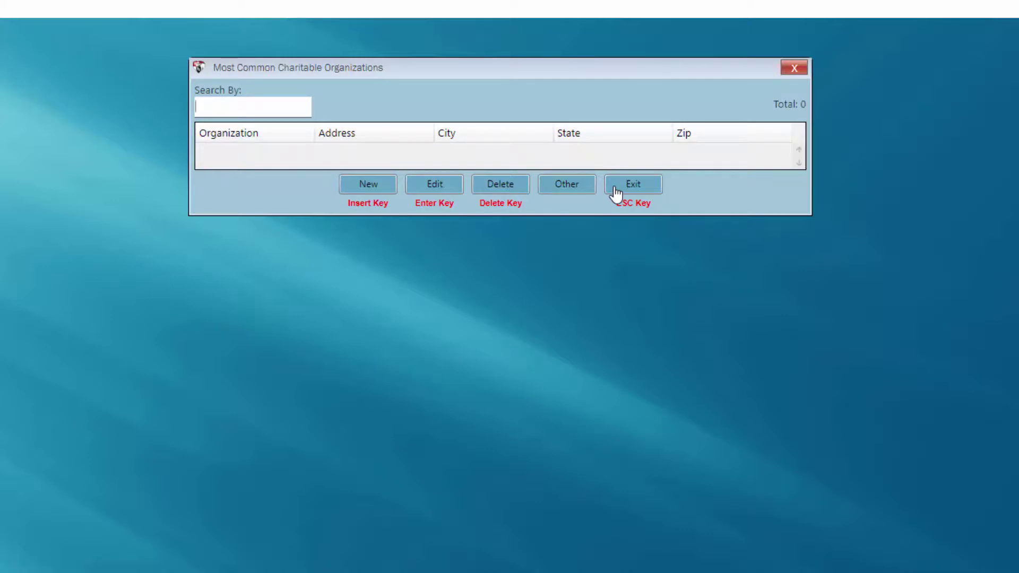
click(615, 191)
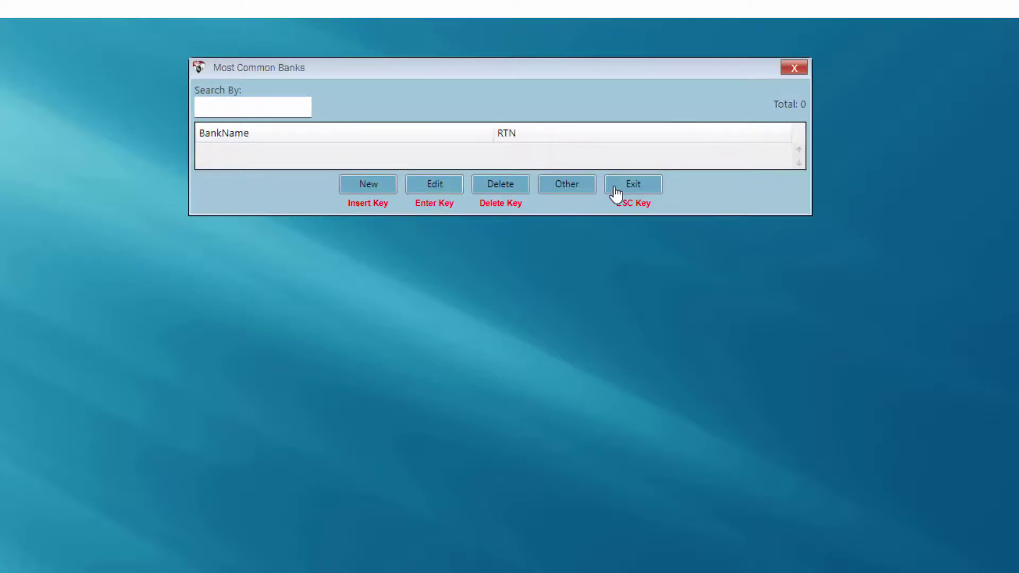
- Leave the banks list empty, confirm the Premium bundle, and decline prior PaperCut email settings
click(616, 191)
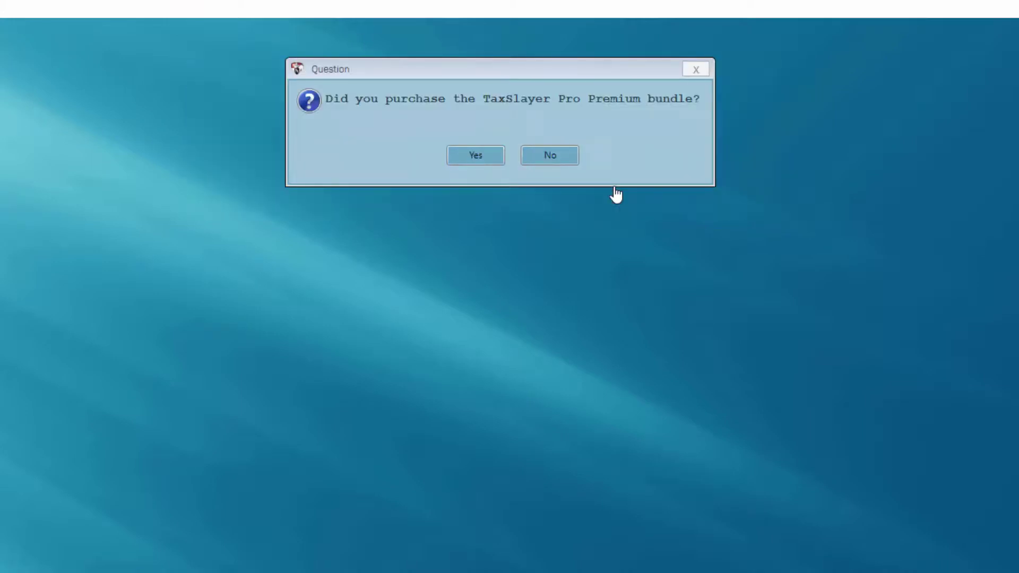
click(475, 157)
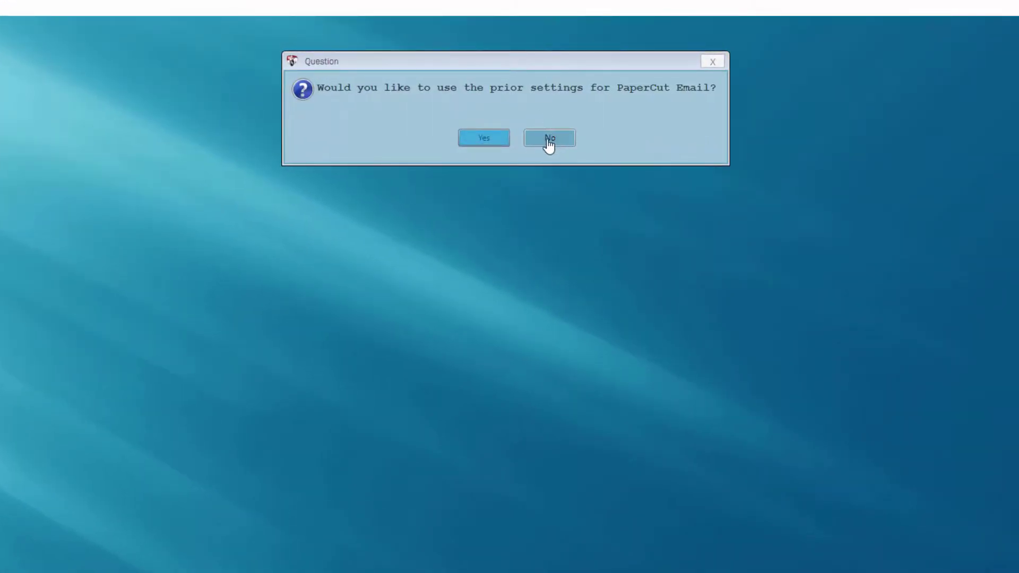
click(549, 139)
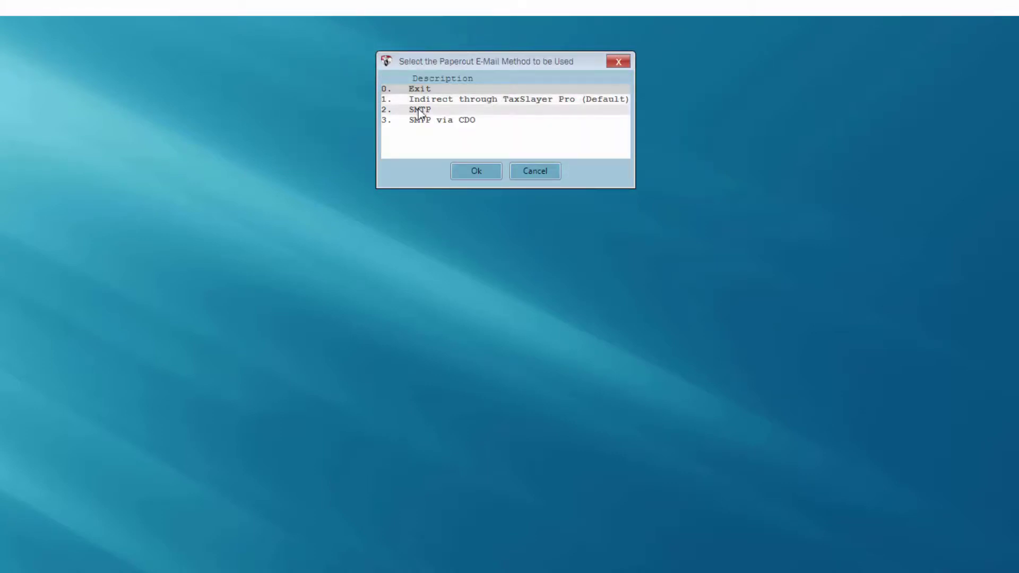
click(470, 101)
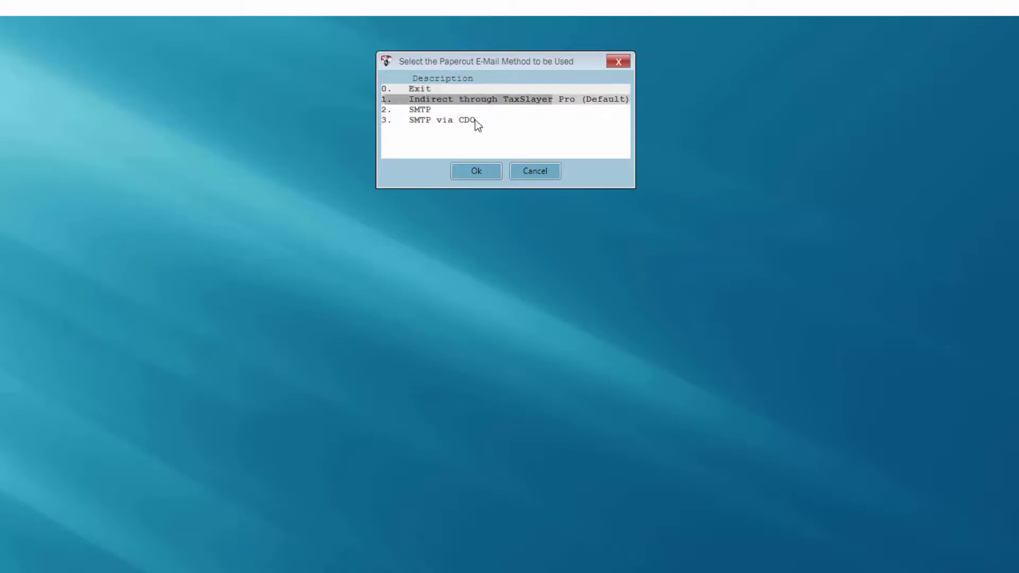
click(471, 173)
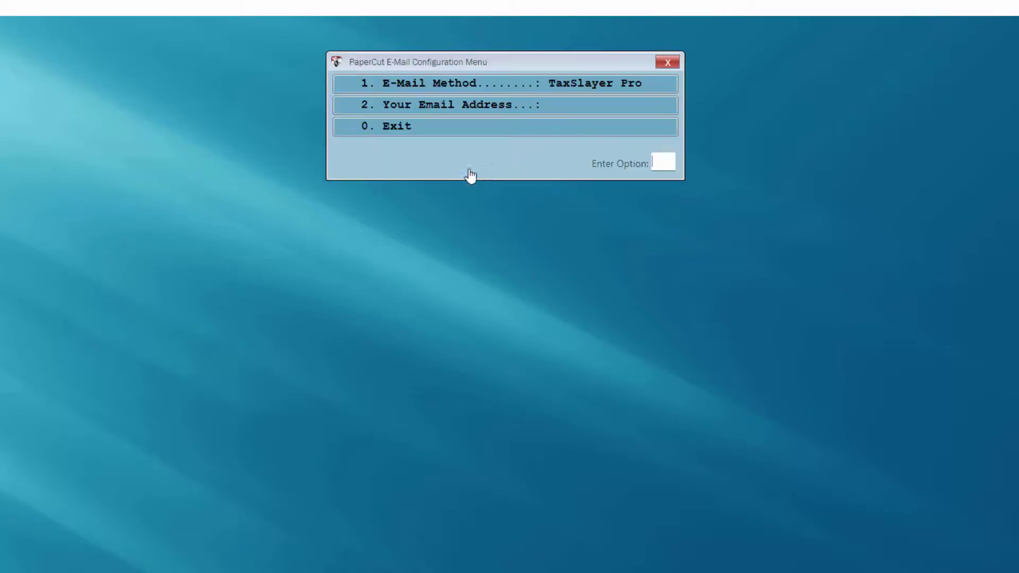
click(515, 105)
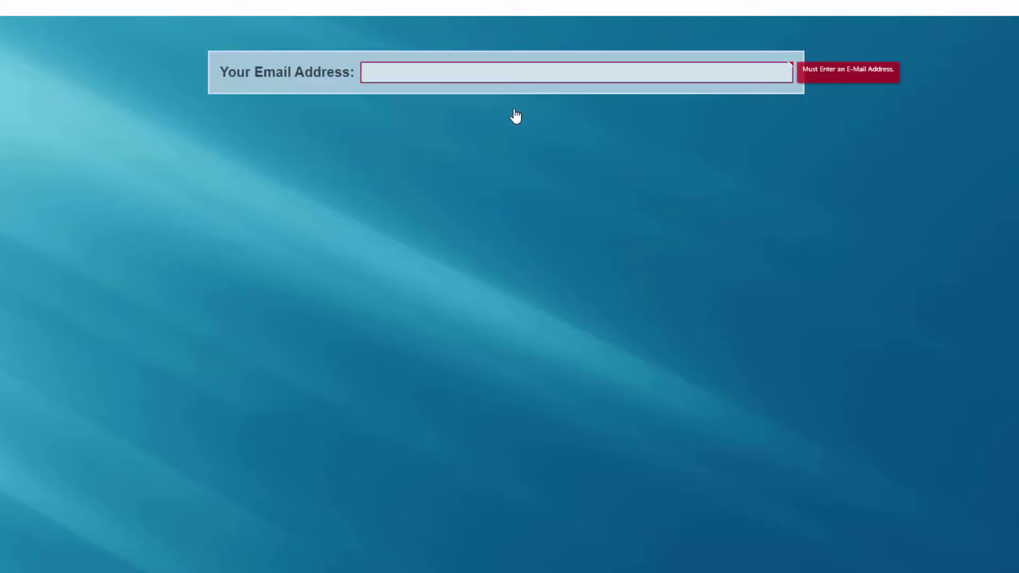
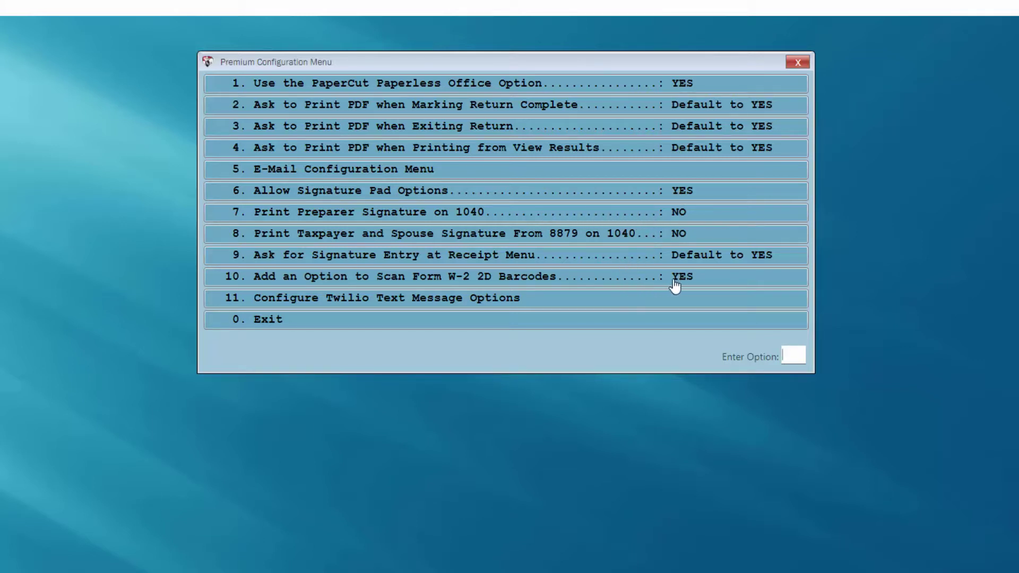
click(604, 324)
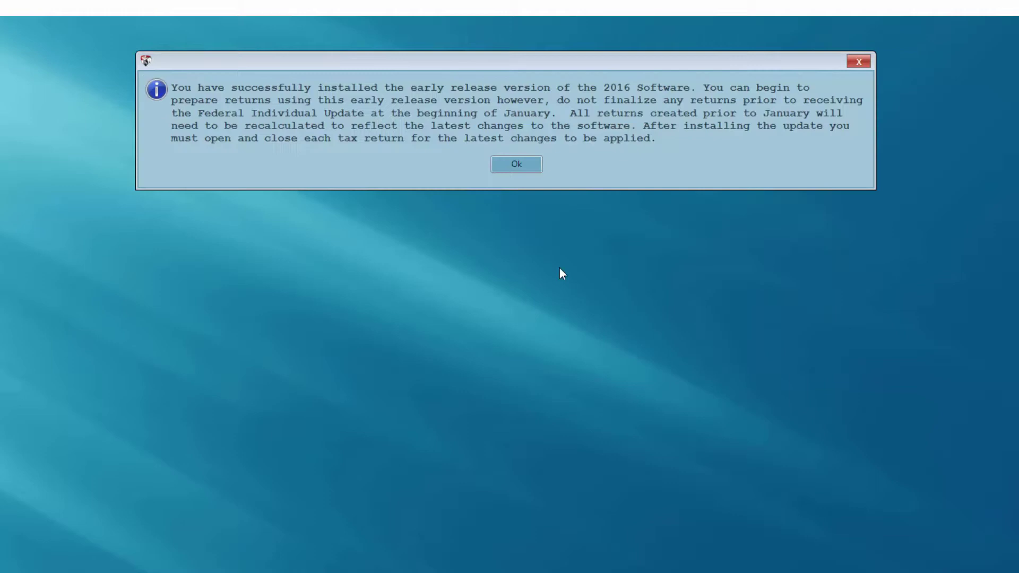
click(506, 165)
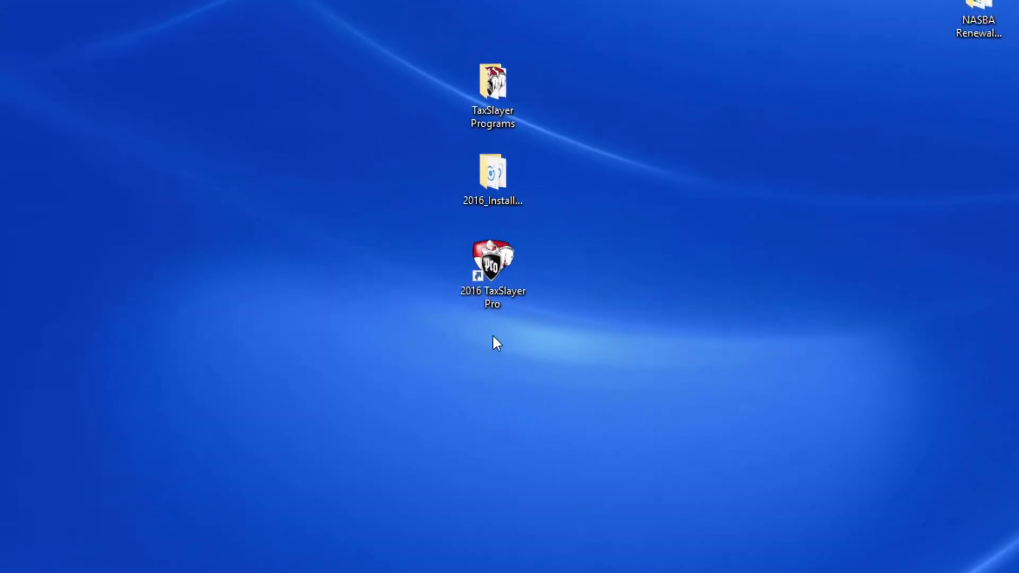
double_click(492, 266)
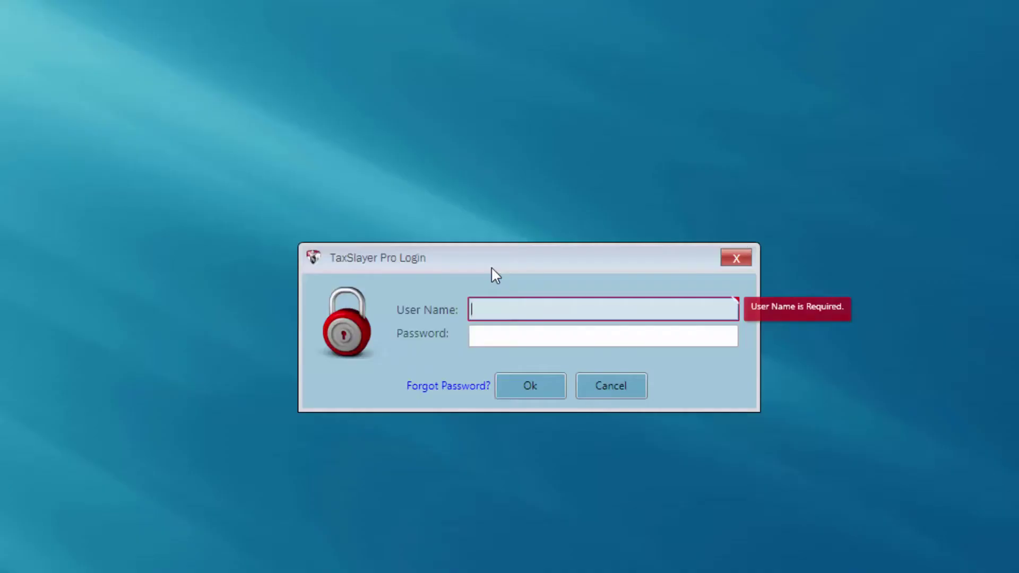
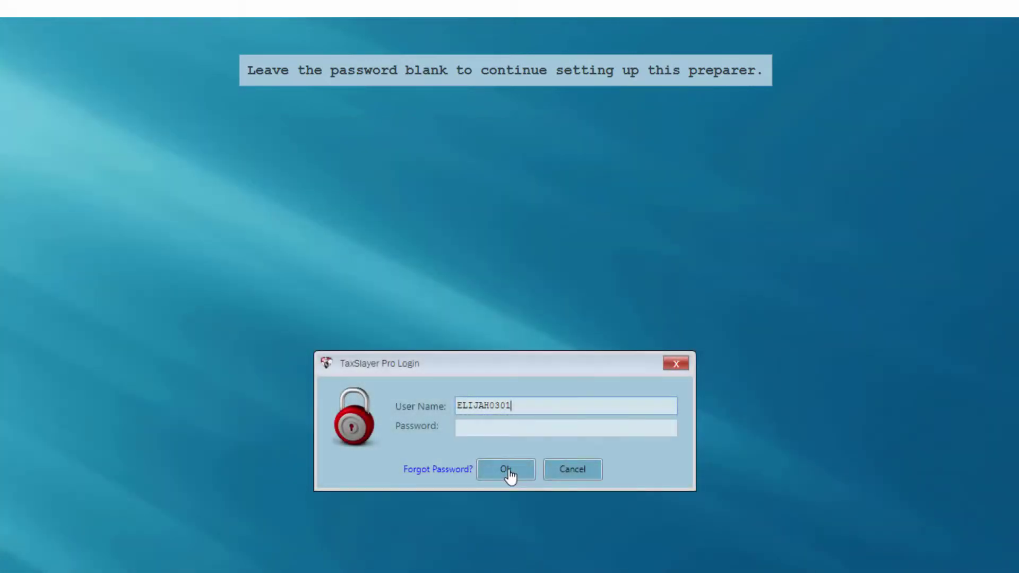
click(507, 470)
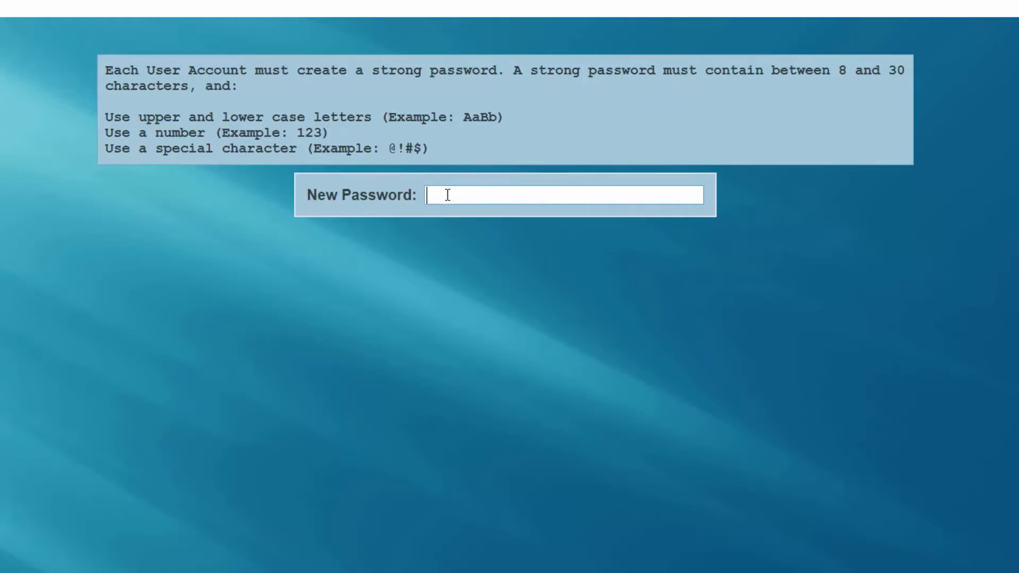
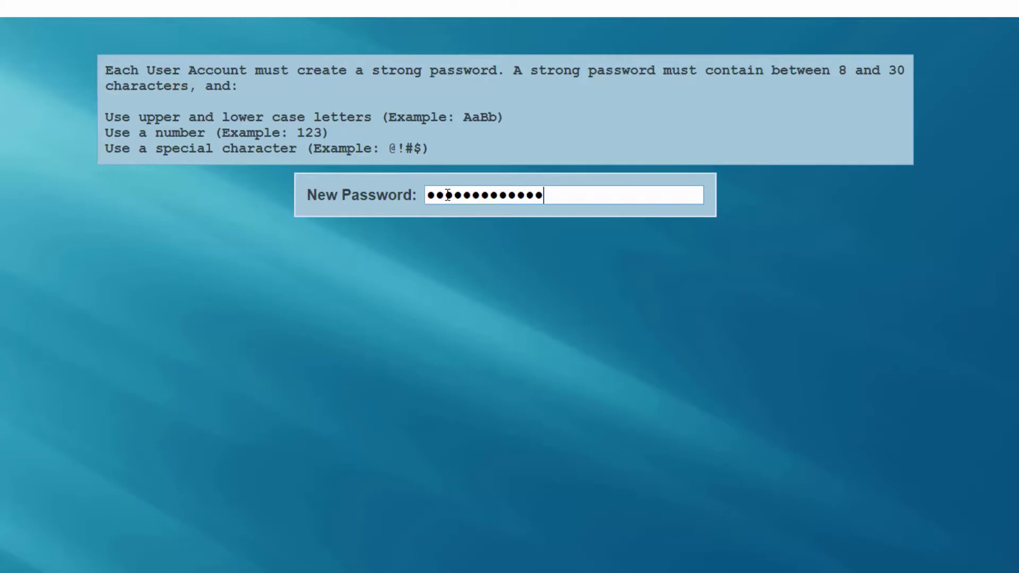
key(Return)
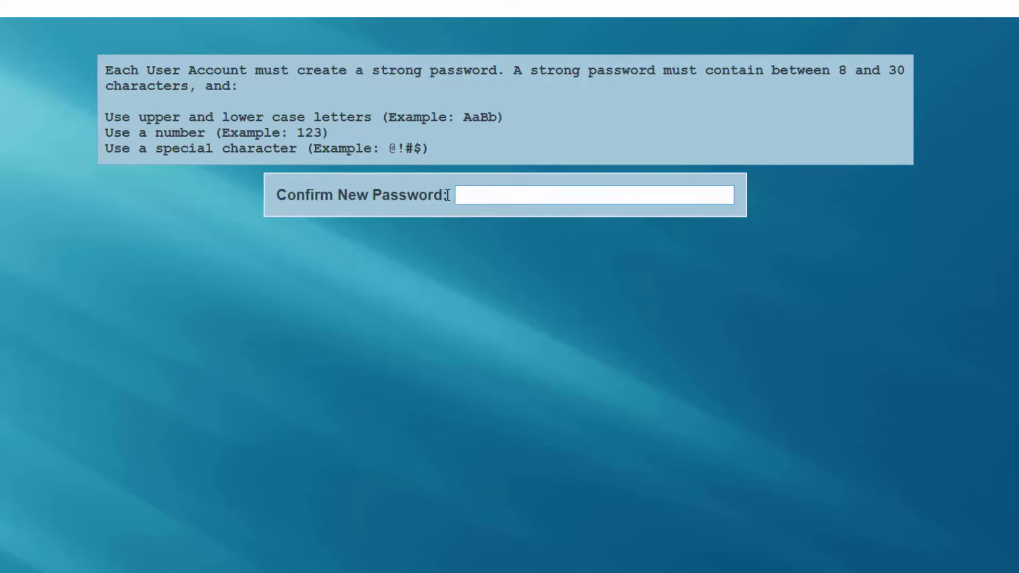
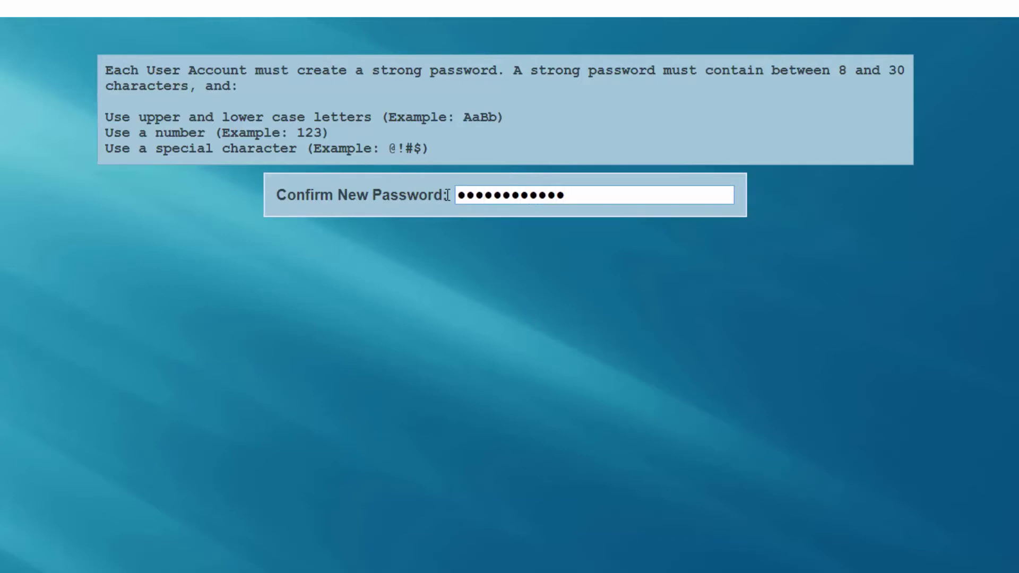
key(Return)
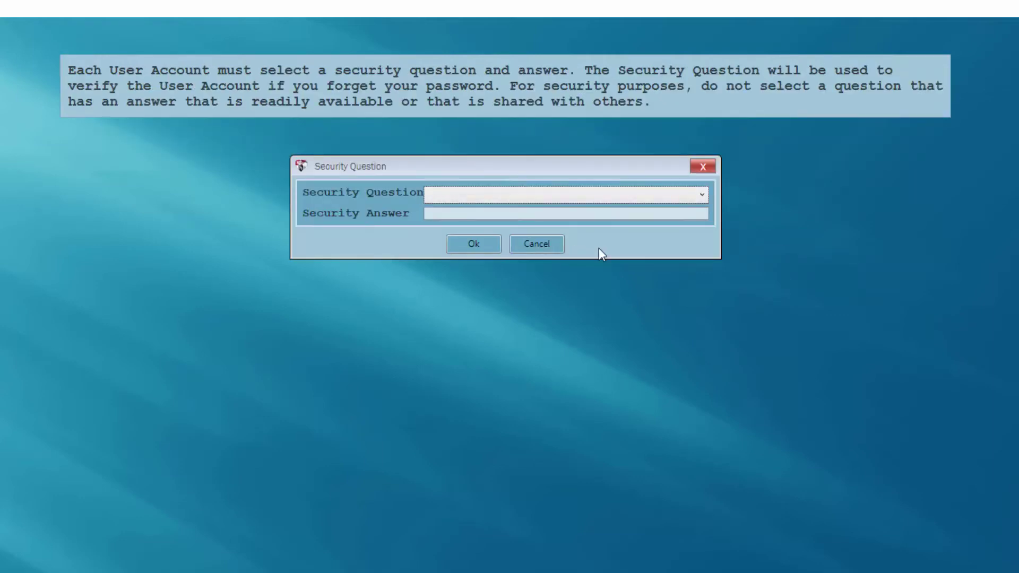
click(702, 194)
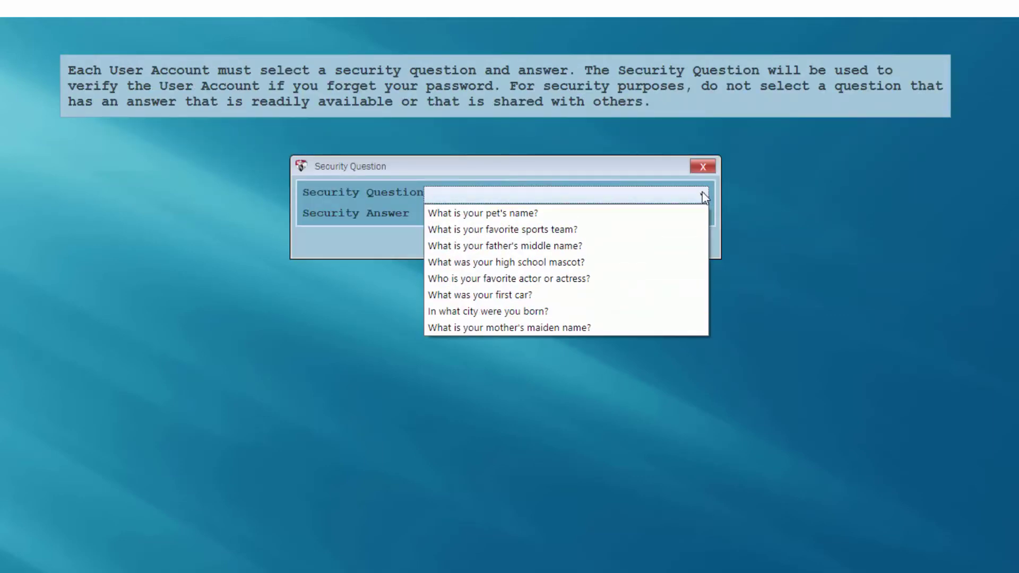
click(568, 231)
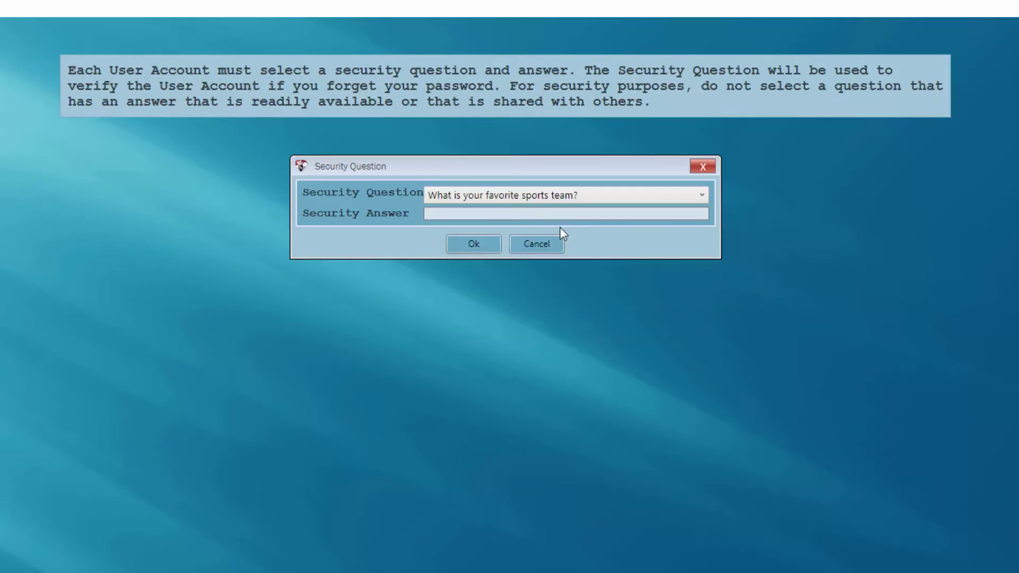
click(432, 213)
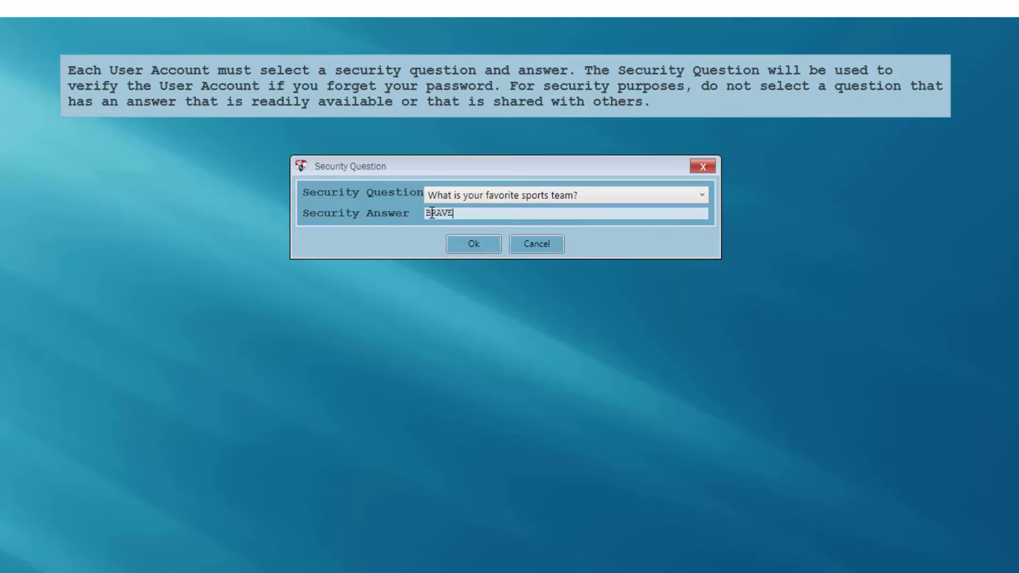
click(469, 254)
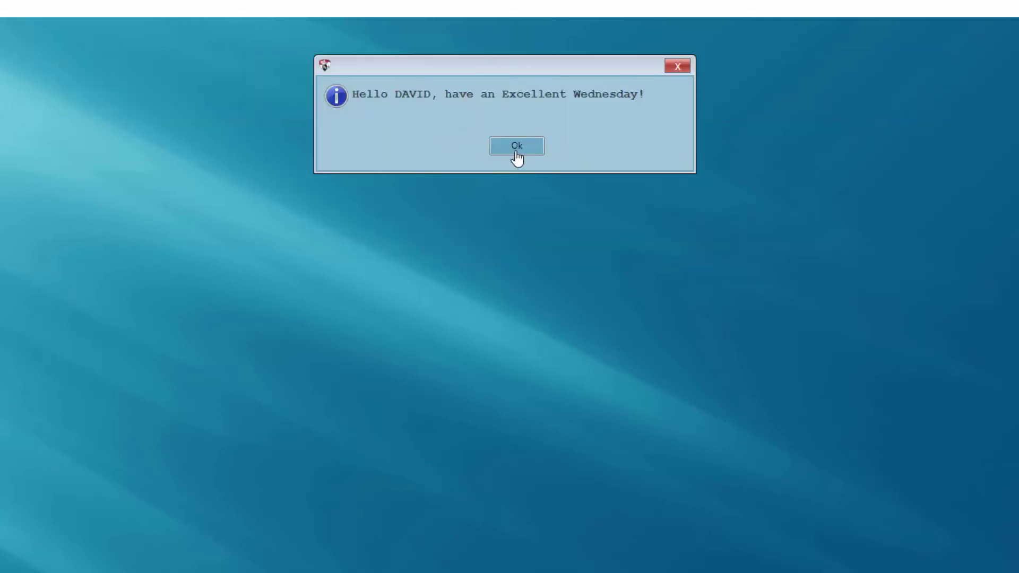
- Dismiss the greeting, enter Tax Returns, and accept the Section 7216 notice
click(517, 155)
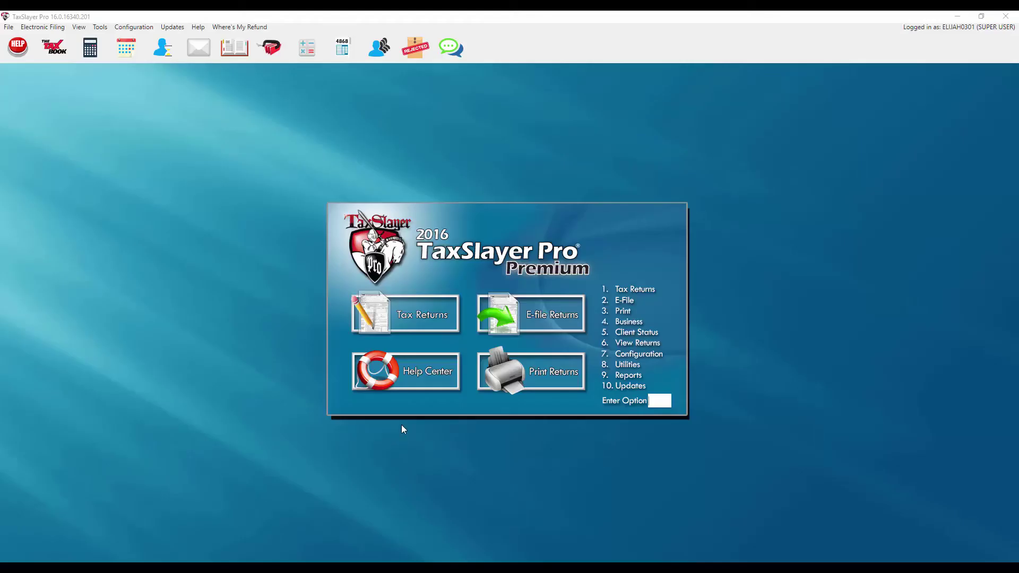
click(433, 322)
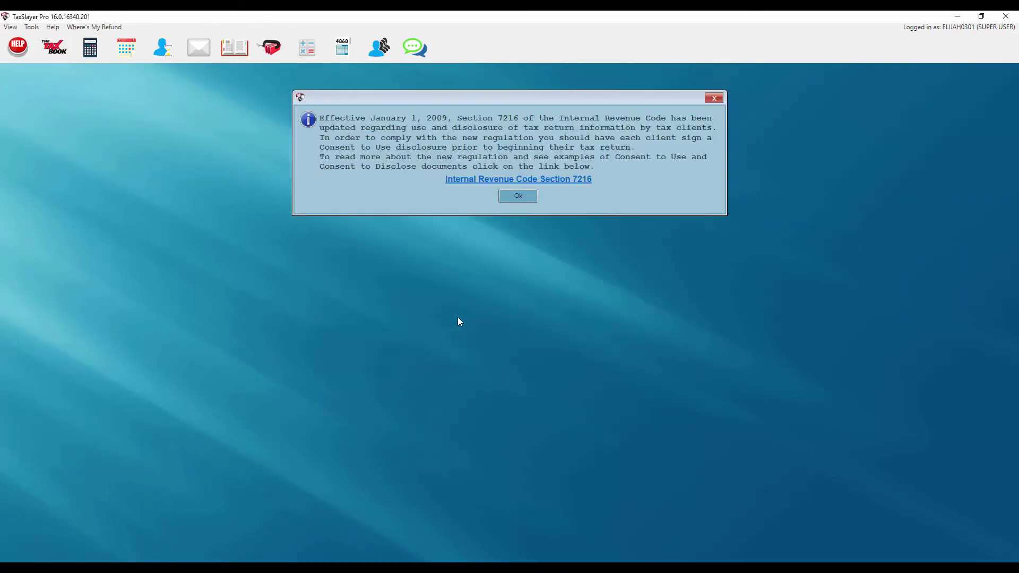
click(518, 196)
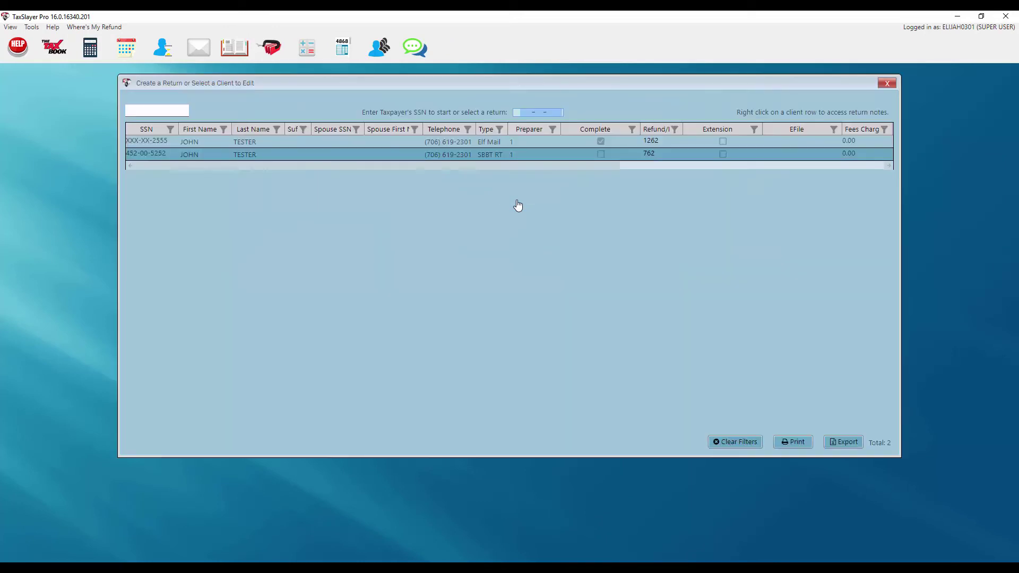